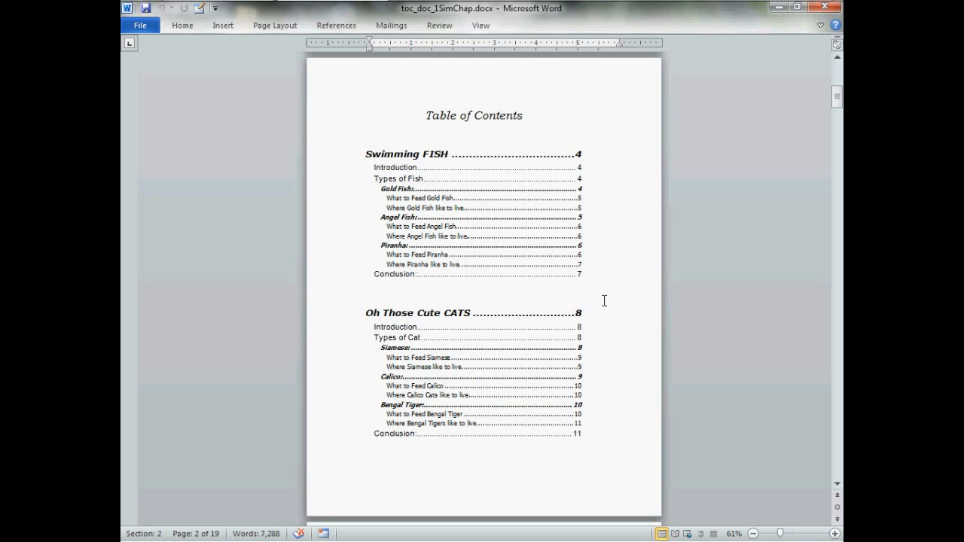
# Draw a rounded rectangle in the upper-left corner of the first Table of Contents page, above the title
pyautogui.scroll(-10, 602, 294)
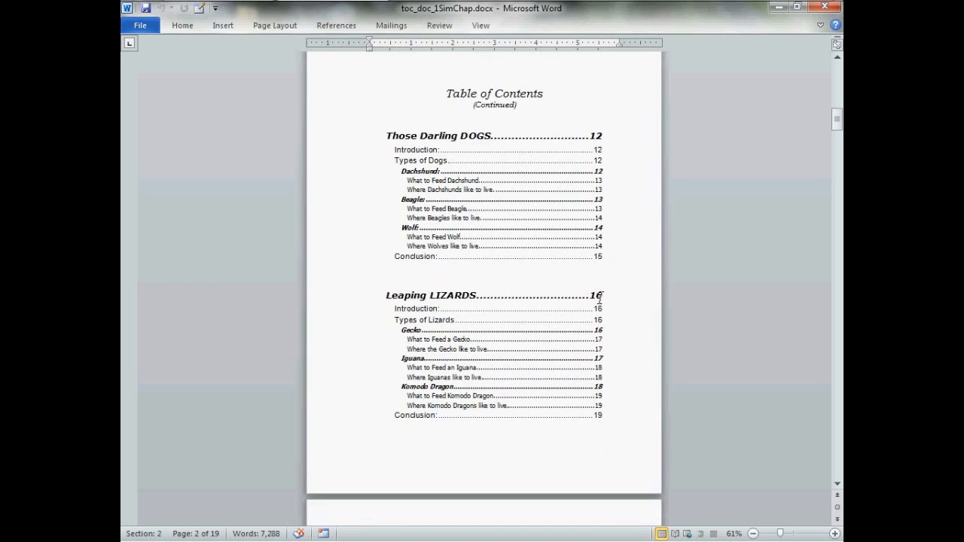
pyautogui.scroll(10, 600, 300)
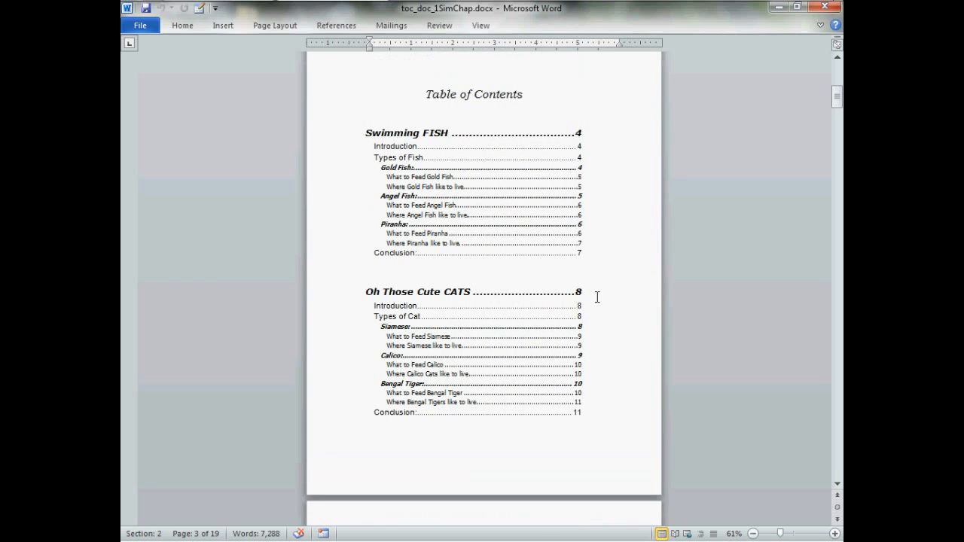
pyautogui.scroll(1, 601, 297)
pyautogui.scroll(1, 597, 296)
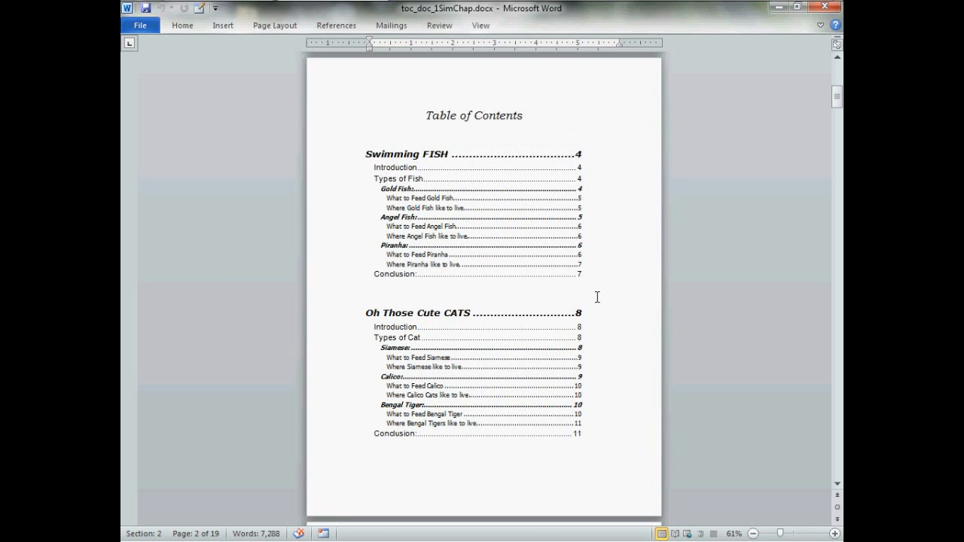
pyautogui.click(222, 24)
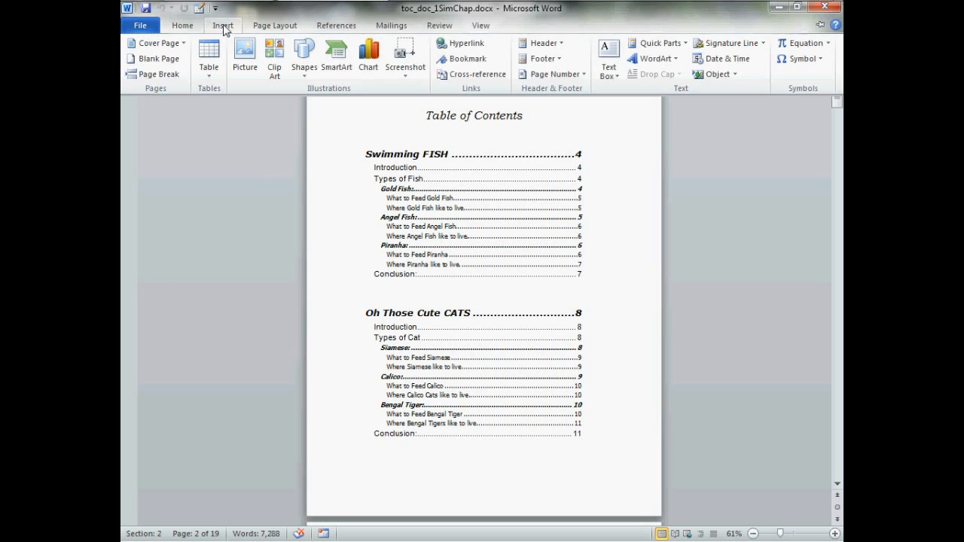
pyautogui.click(304, 54)
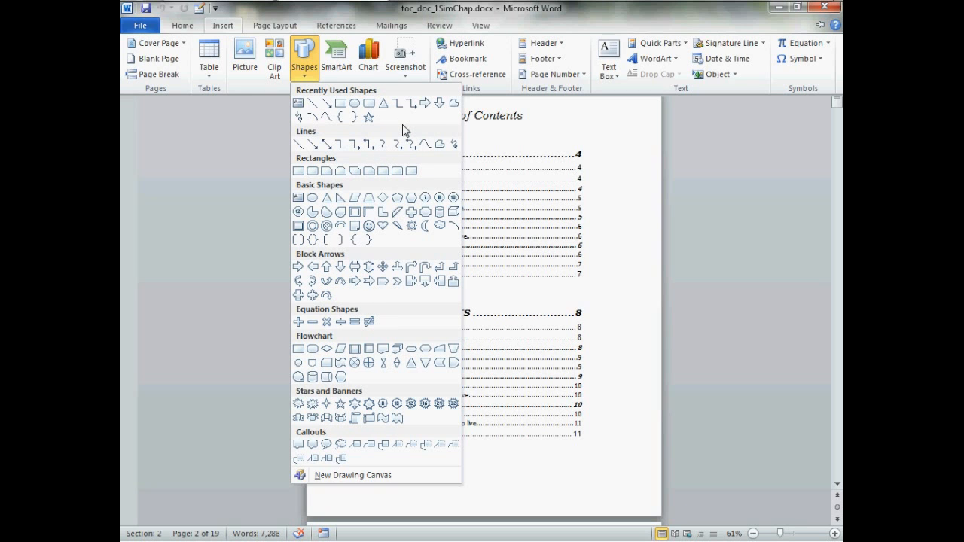
pyautogui.click(313, 172)
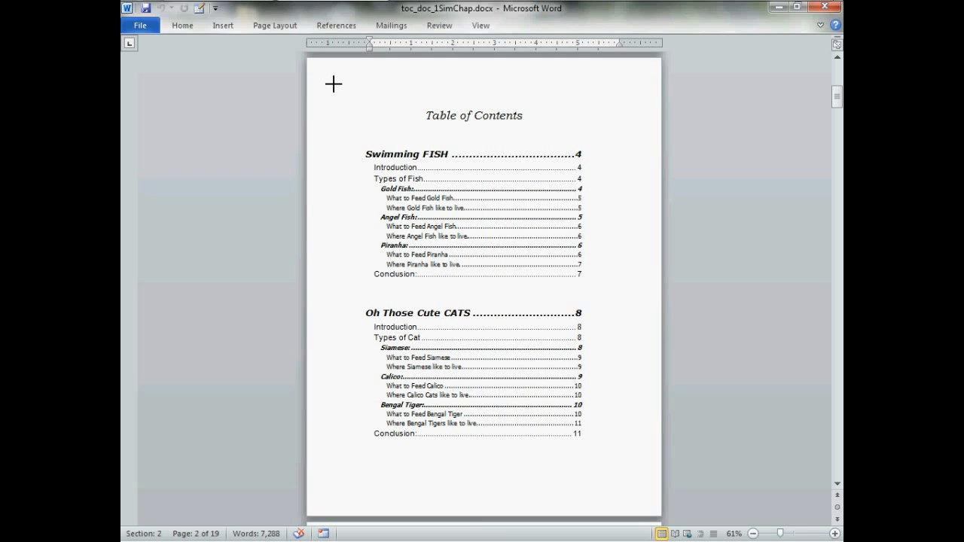
pyautogui.moveTo(333, 84)
pyautogui.mouseDown()
pyautogui.moveTo(340, 98)
pyautogui.moveTo(400, 112)
pyautogui.mouseUp()
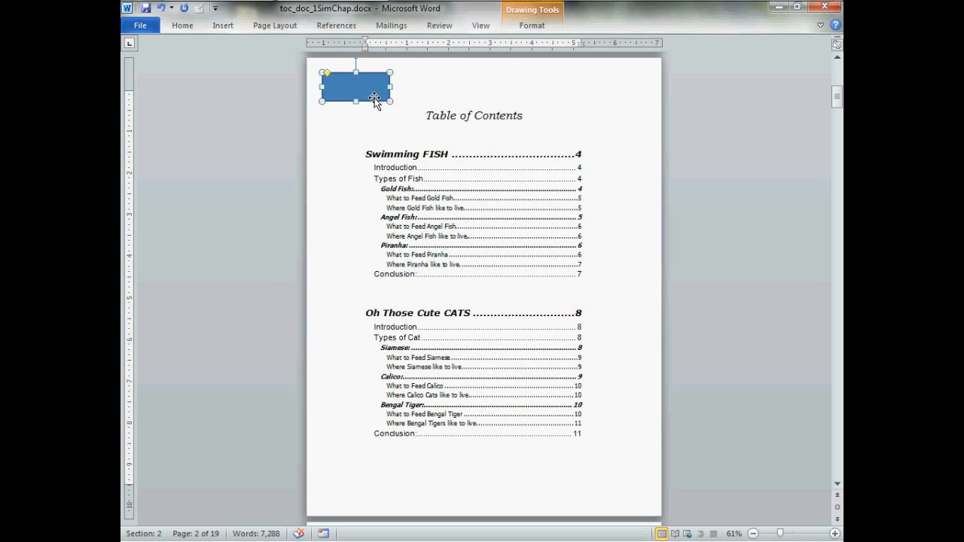
# Set the rounded rectangle's text wrapping to Behind Text
pyautogui.click(530, 26)
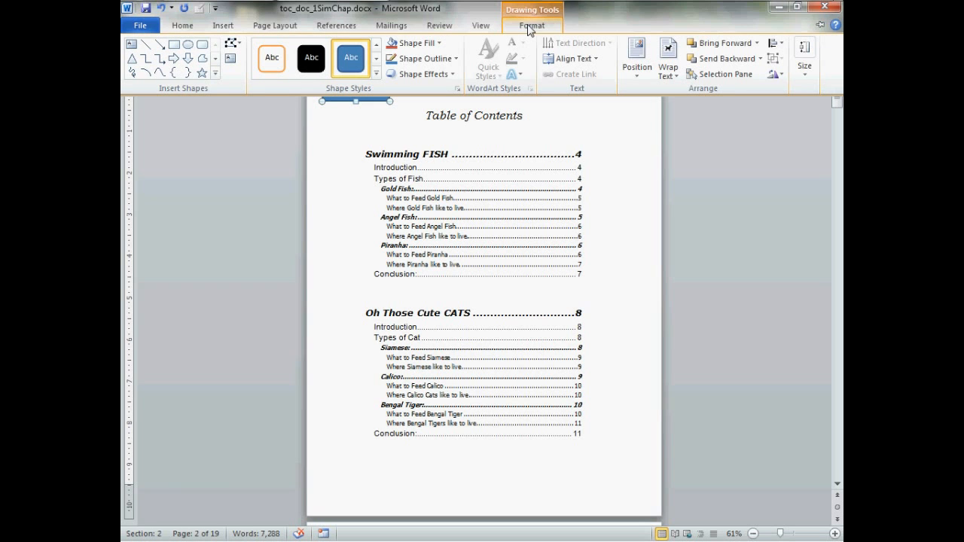
pyautogui.click(668, 57)
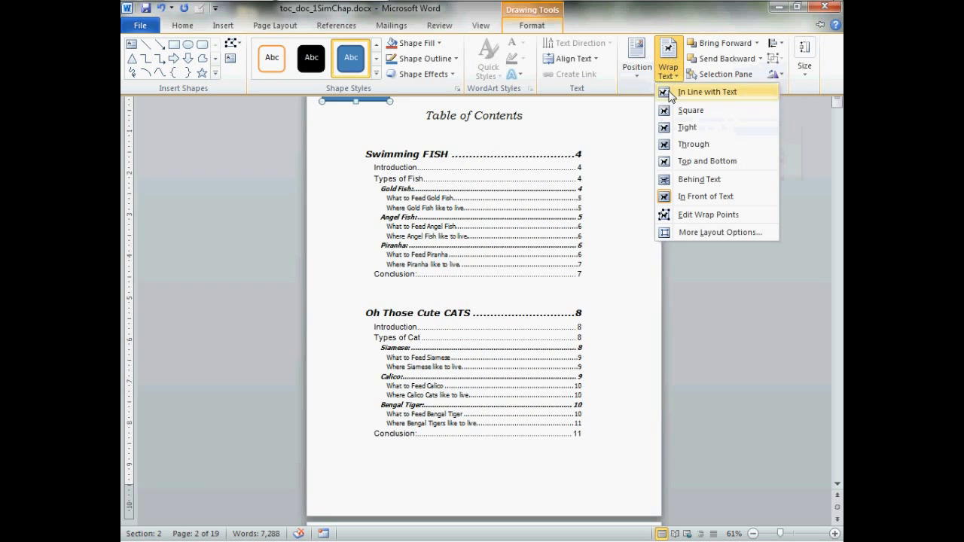
pyautogui.click(696, 181)
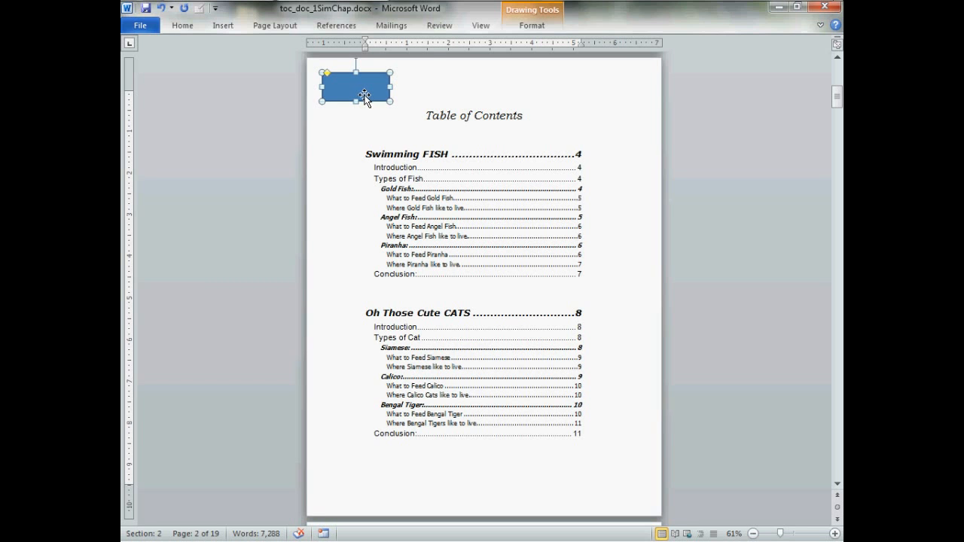
pyautogui.click(222, 25)
pyautogui.click(304, 57)
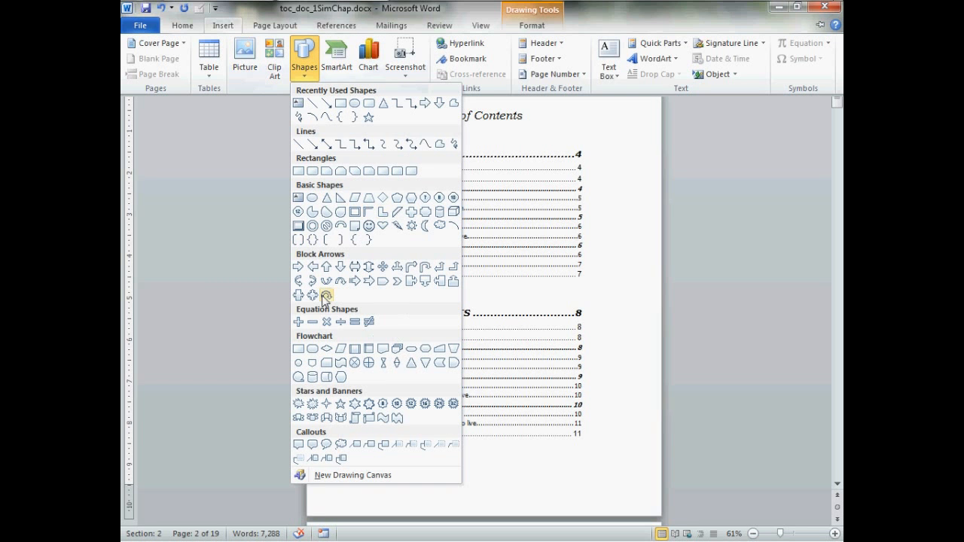
pyautogui.click(503, 92)
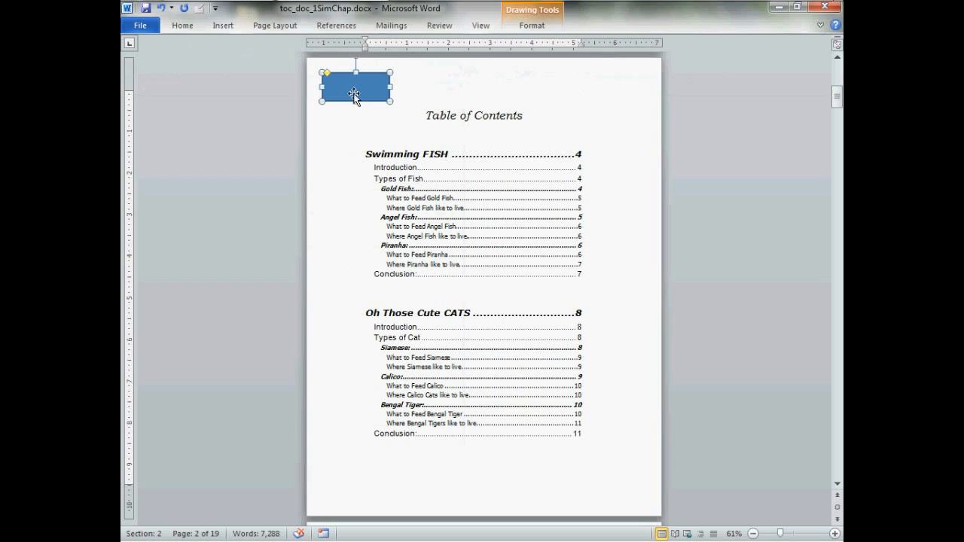
# Open the Format Shape settings for the rounded rectangle and give it a solid white fill
pyautogui.rightClick(347, 94)
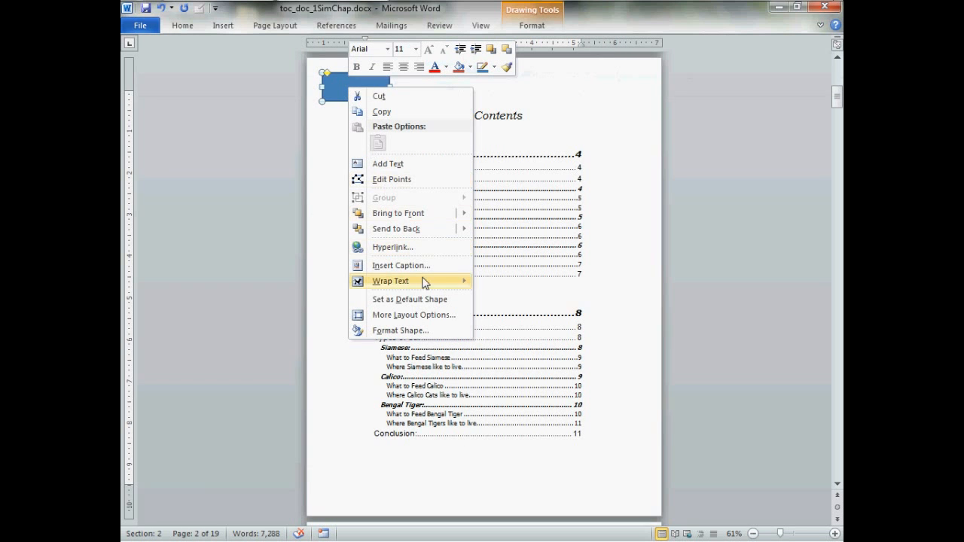
pyautogui.click(446, 335)
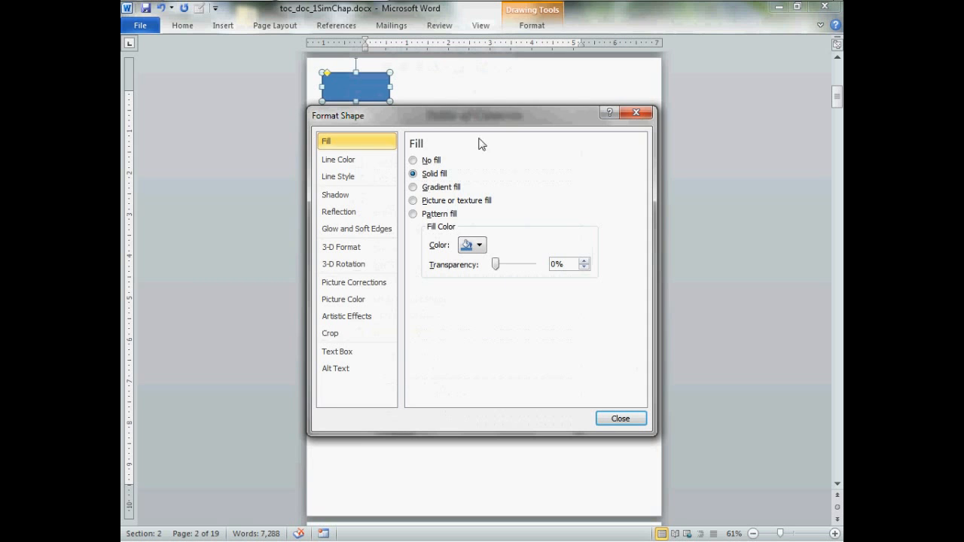
pyautogui.moveTo(431, 123); pyautogui.dragTo(538, 47)
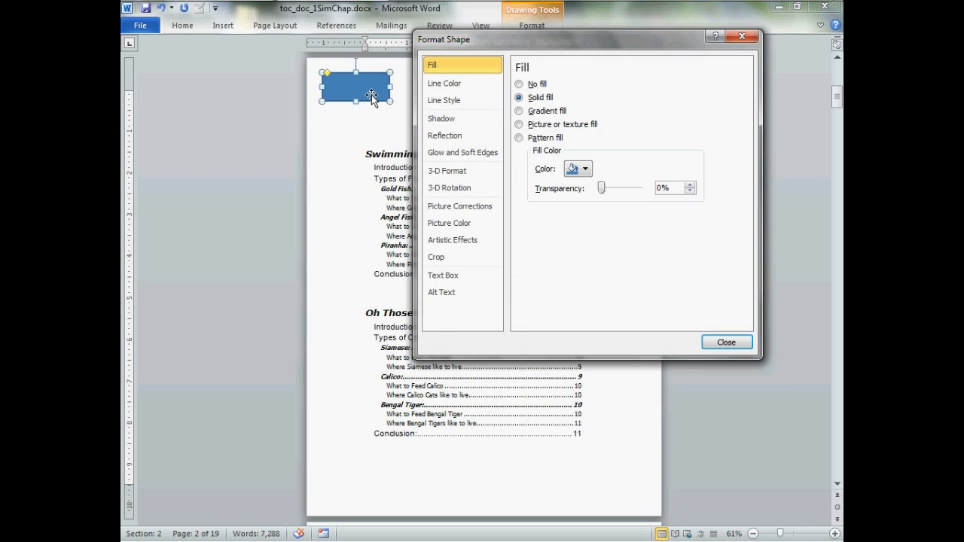
pyautogui.click(834, 535)
pyautogui.click(834, 535)
pyautogui.click(834, 535)
pyautogui.click(834, 536)
pyautogui.click(834, 535)
pyautogui.click(834, 536)
pyautogui.click(834, 535)
pyautogui.click(834, 536)
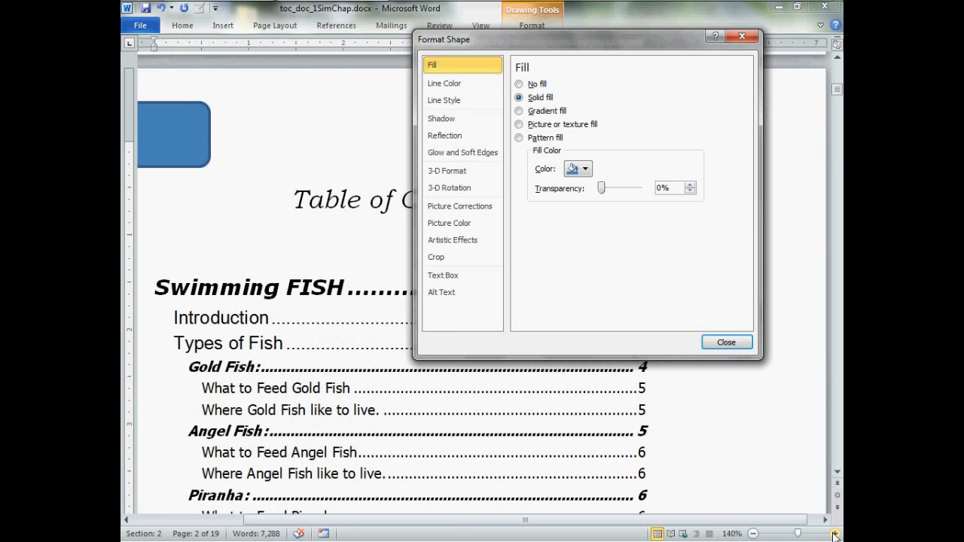
pyautogui.moveTo(458, 520); pyautogui.dragTo(377, 525)
pyautogui.click(486, 39)
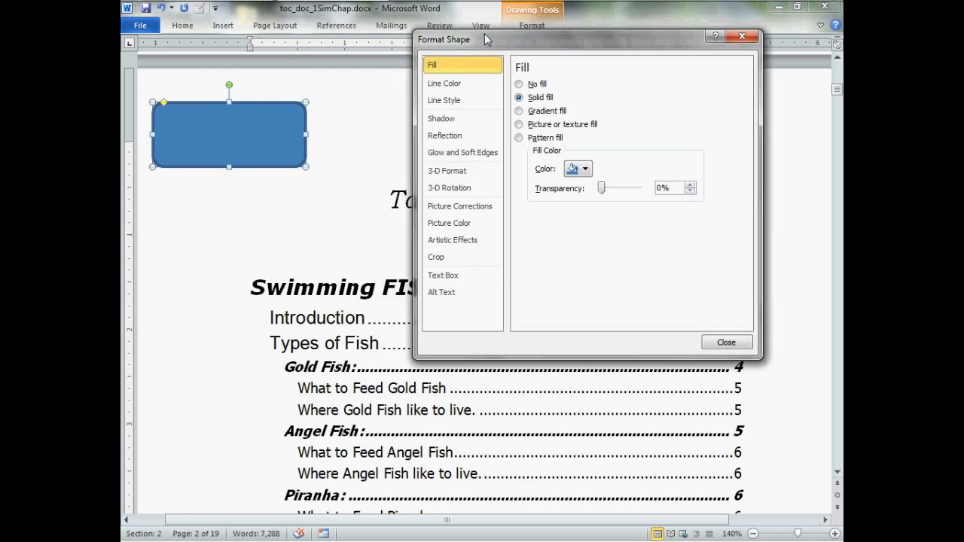
pyautogui.moveTo(486, 39); pyautogui.dragTo(402, 57)
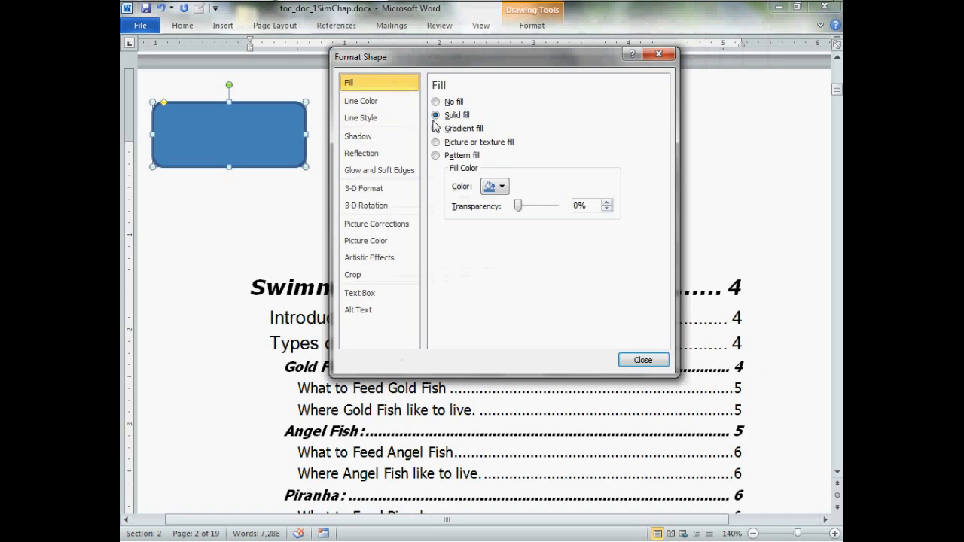
pyautogui.click(490, 188)
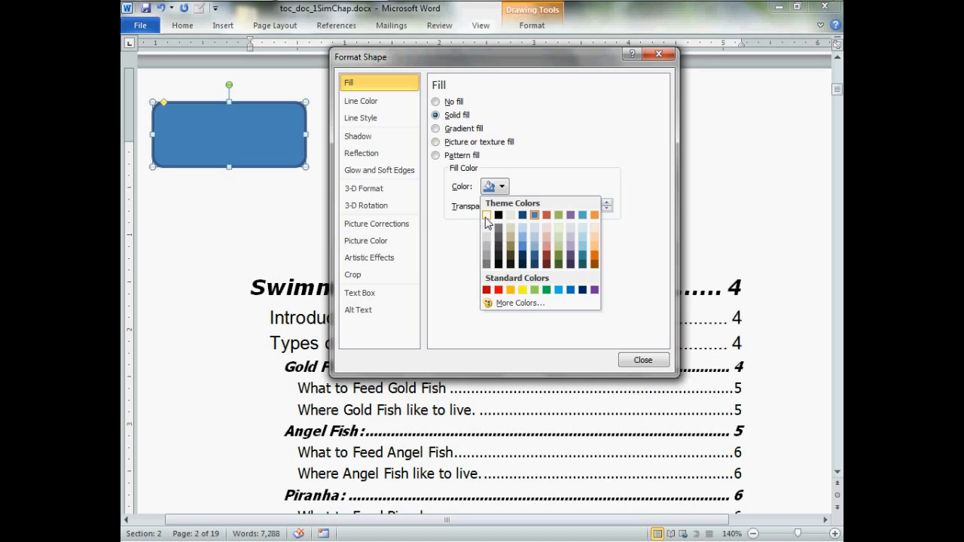
pyautogui.click(486, 216)
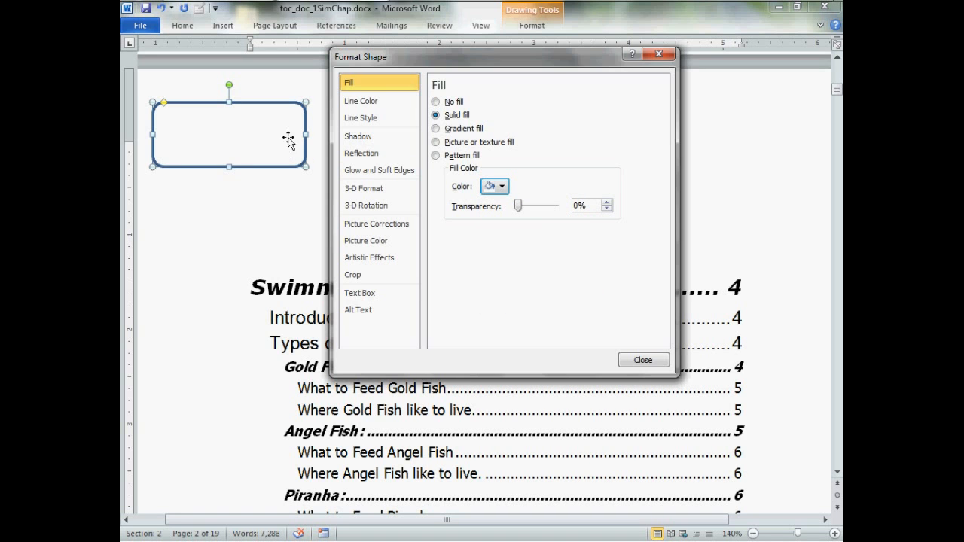
# Give the rounded rectangle a solid black outline with a width of 1 pt
pyautogui.click(381, 107)
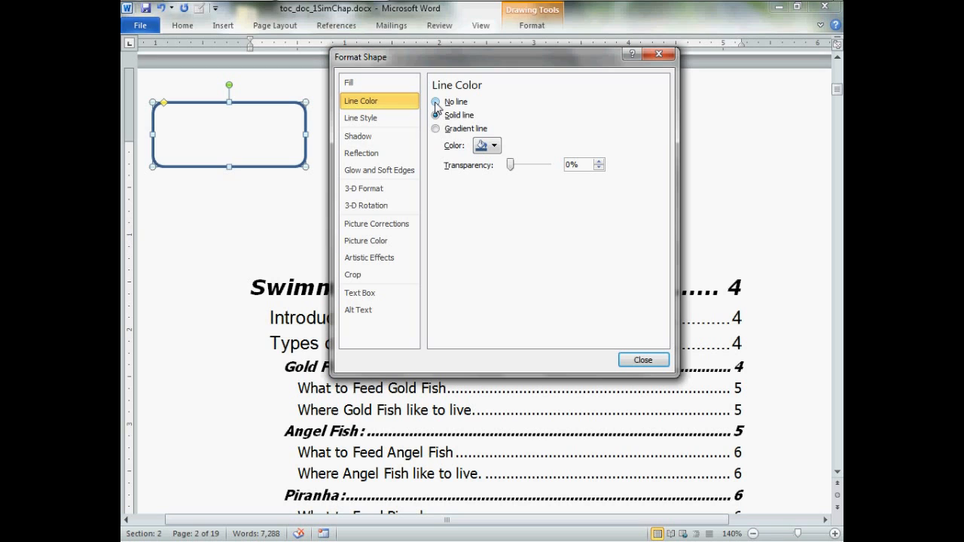
pyautogui.click(485, 148)
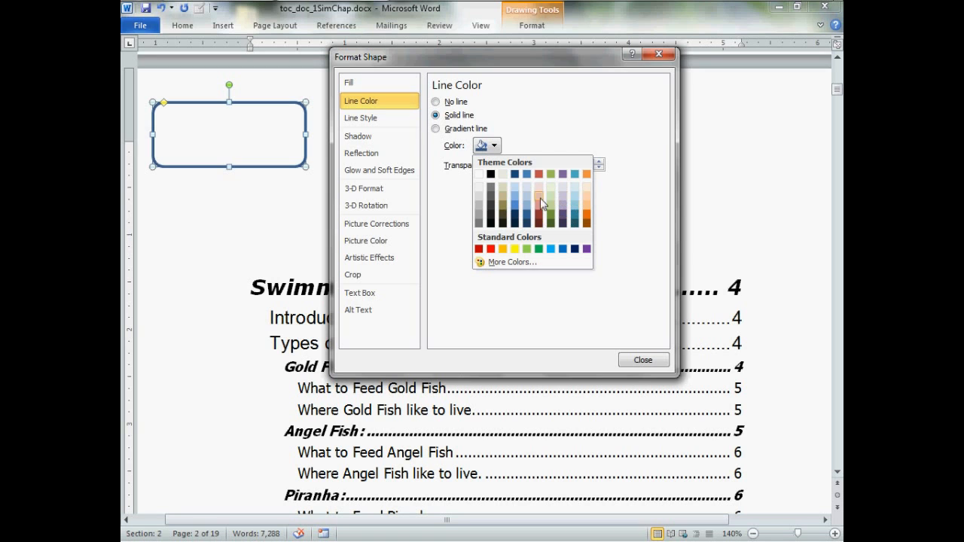
pyautogui.click(490, 175)
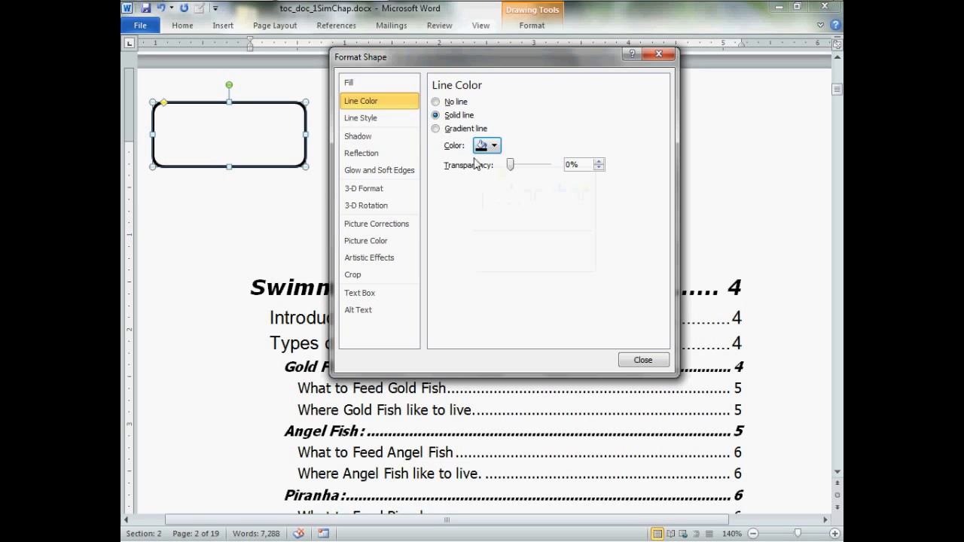
pyautogui.click(393, 124)
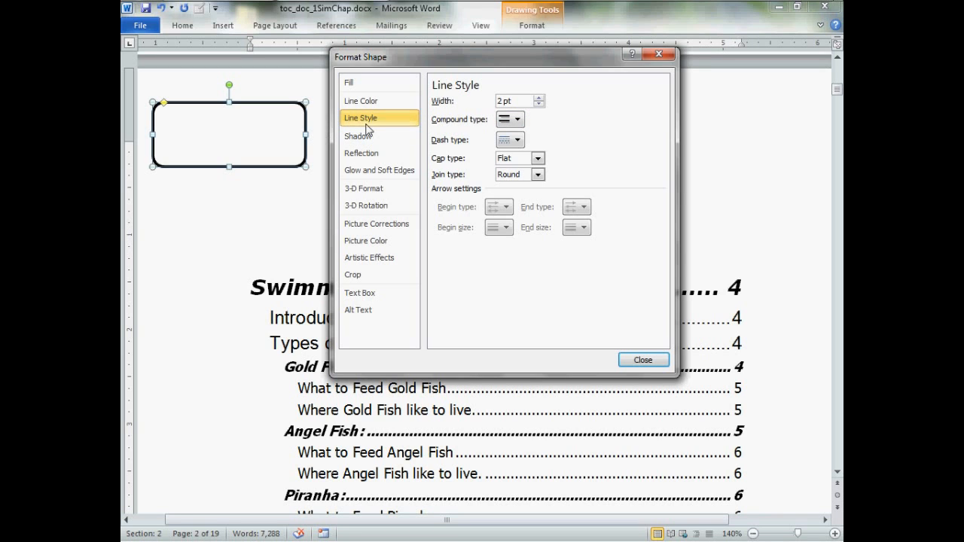
pyautogui.click(538, 105)
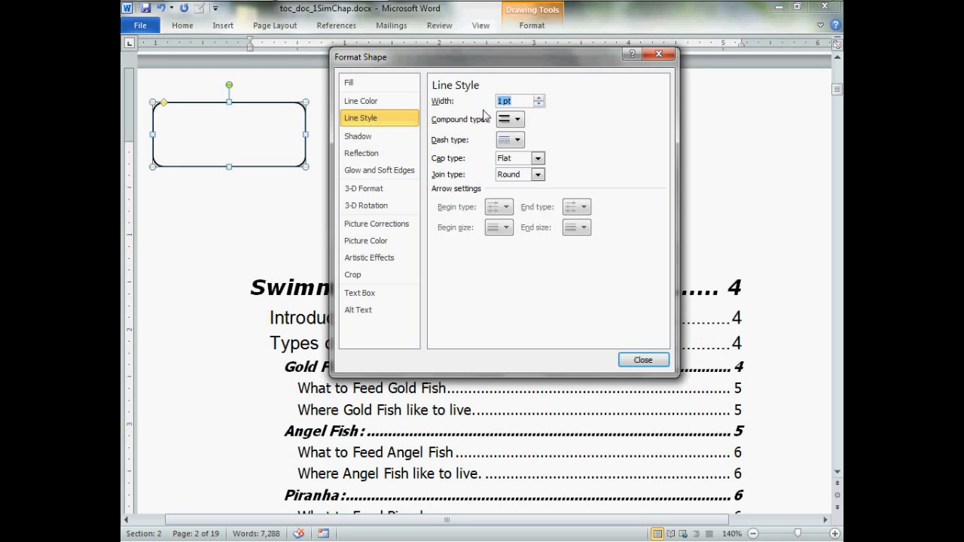
# Apply the first Outer shadow preset to the rounded rectangle, casting the shadow diagonally toward its lower right
pyautogui.click(374, 135)
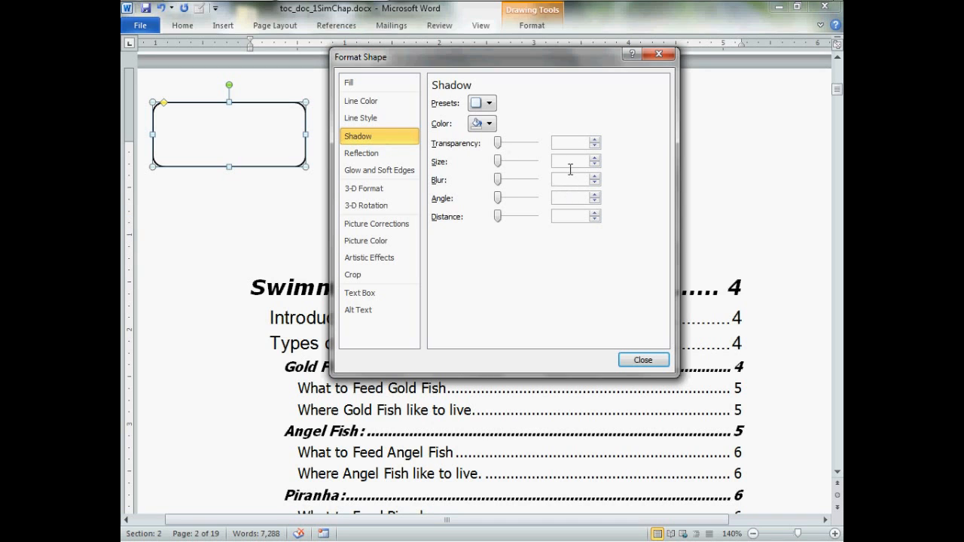
pyautogui.click(490, 103)
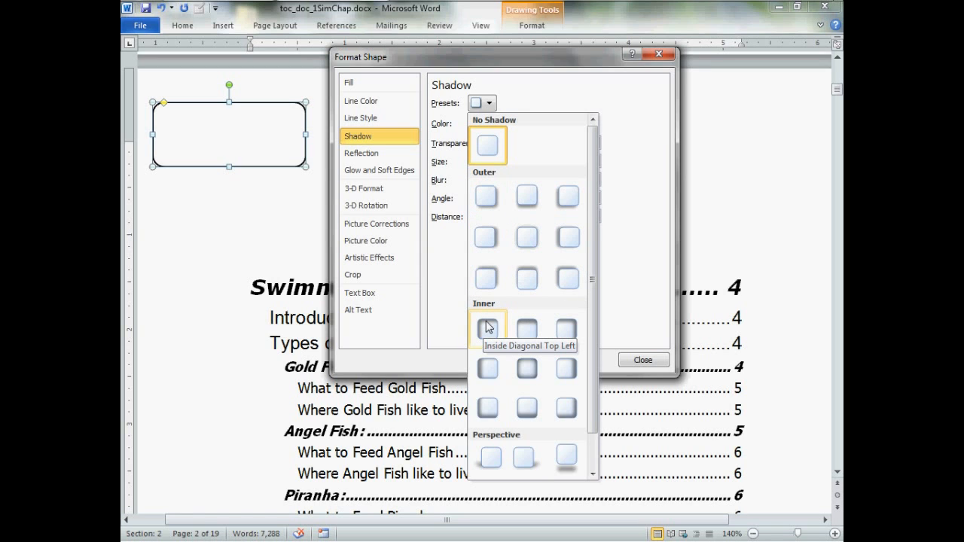
pyautogui.click(486, 198)
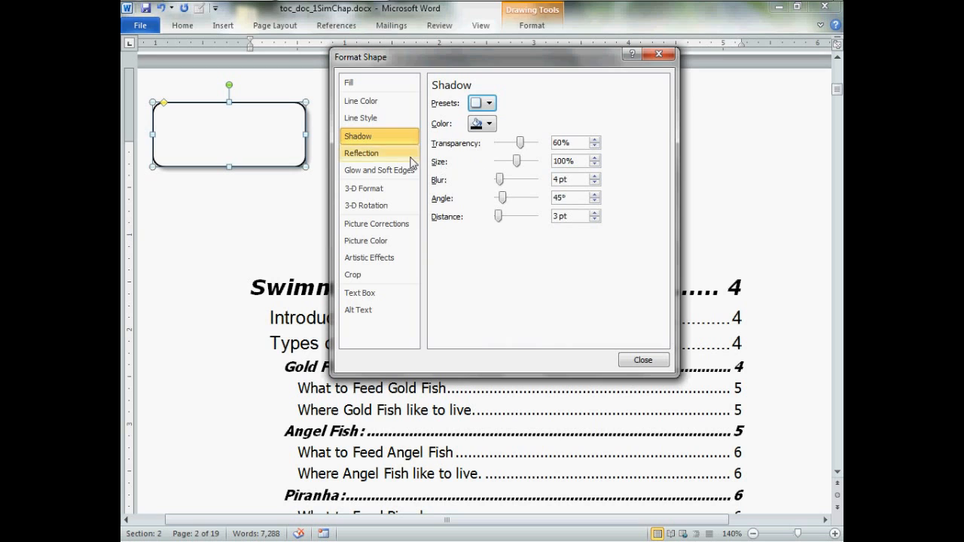
pyautogui.click(287, 156)
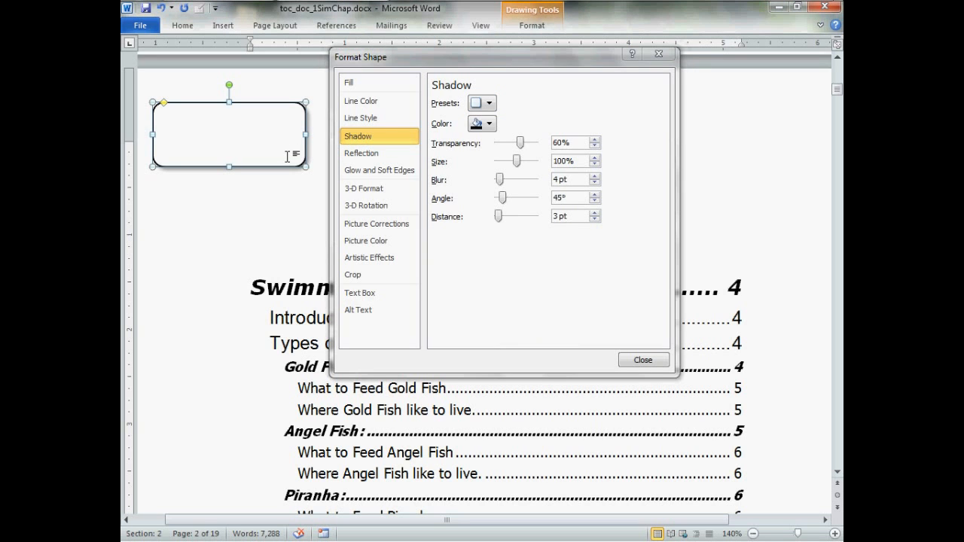
pyautogui.click(527, 60)
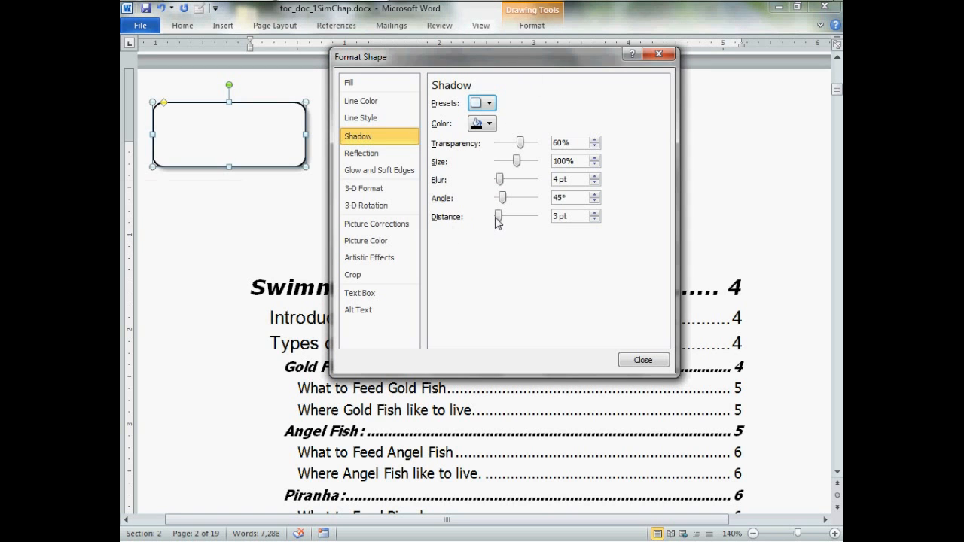
# Adjust the rectangle's shadow to 6 pt distance, 57° angle, 3 pt blur and 0% transparency
pyautogui.moveTo(498, 217); pyautogui.dragTo(500, 220)
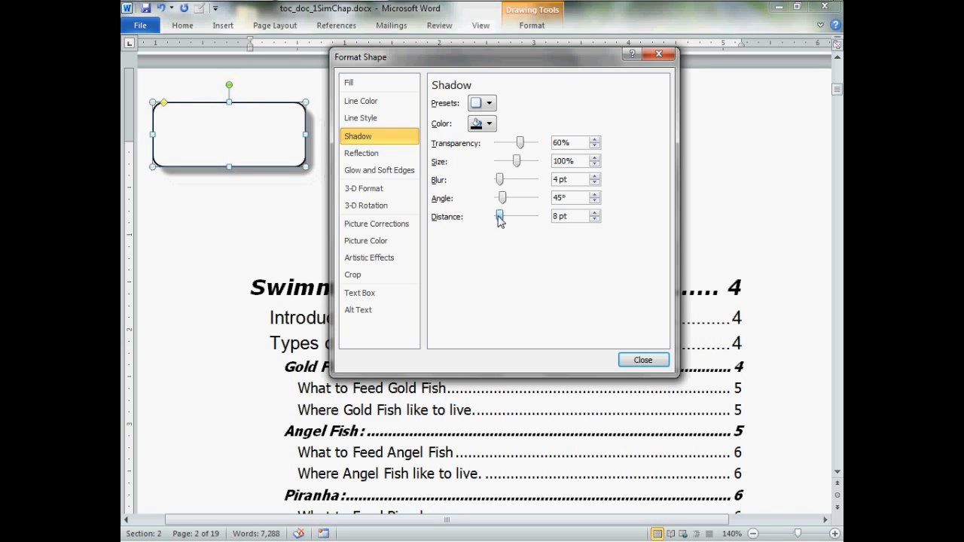
pyautogui.moveTo(499, 218)
pyautogui.mouseDown()
pyautogui.moveTo(504, 199)
pyautogui.moveTo(505, 209)
pyautogui.mouseUp()
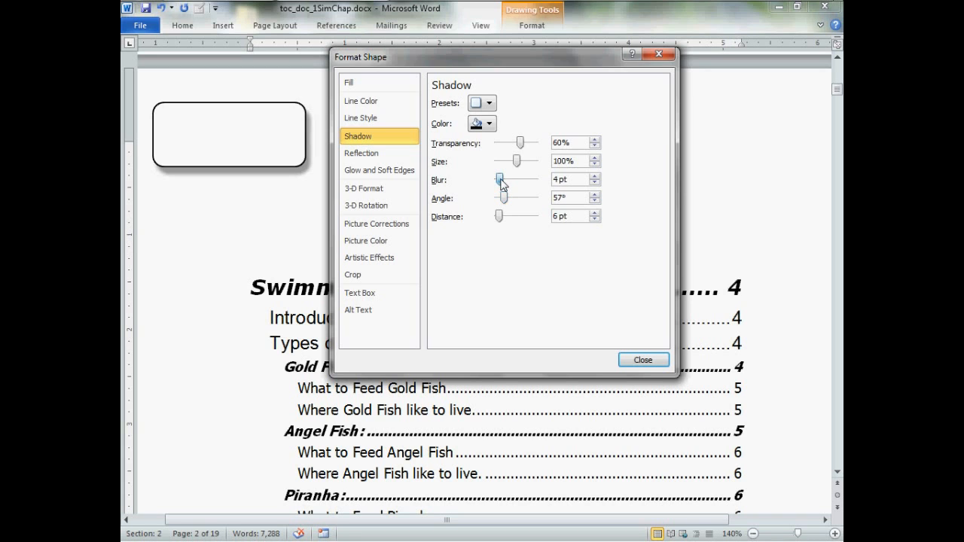
pyautogui.moveTo(500, 181); pyautogui.dragTo(495, 181)
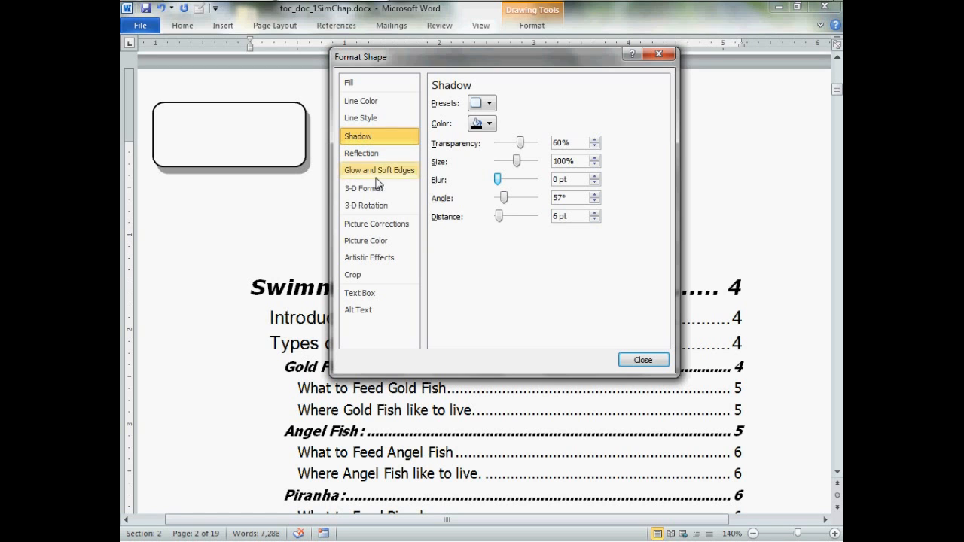
pyautogui.moveTo(496, 181); pyautogui.dragTo(502, 186)
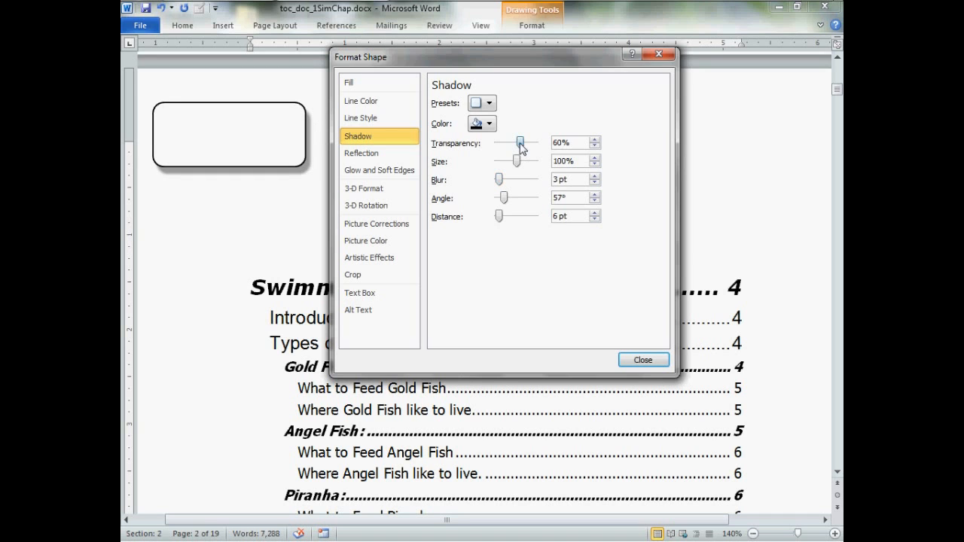
pyautogui.moveTo(519, 143); pyautogui.dragTo(494, 147)
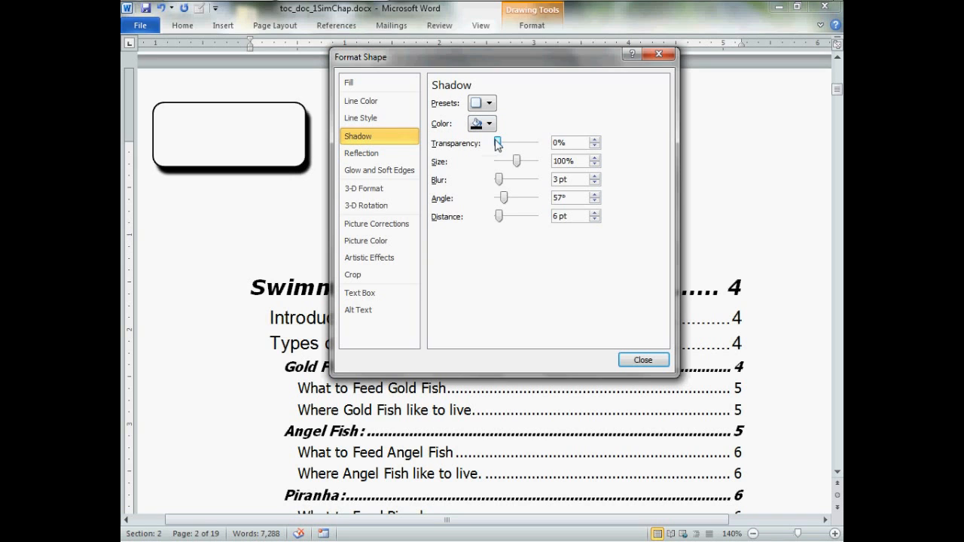
# Set the transparency of the rounded rectangle's shadow to 58% and close the shape formatting settings
pyautogui.moveTo(497, 140); pyautogui.dragTo(521, 152)
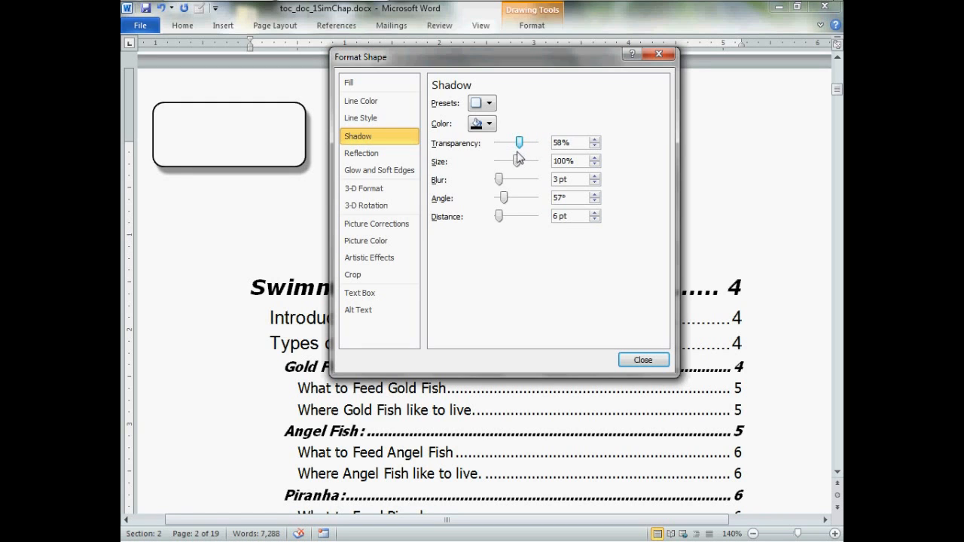
pyautogui.click(640, 361)
# Resize the rounded rectangle to frame the whole first Table of Contents page, including its heading, and reduce the rounding of its corners
pyautogui.scroll(-8, 364, 113)
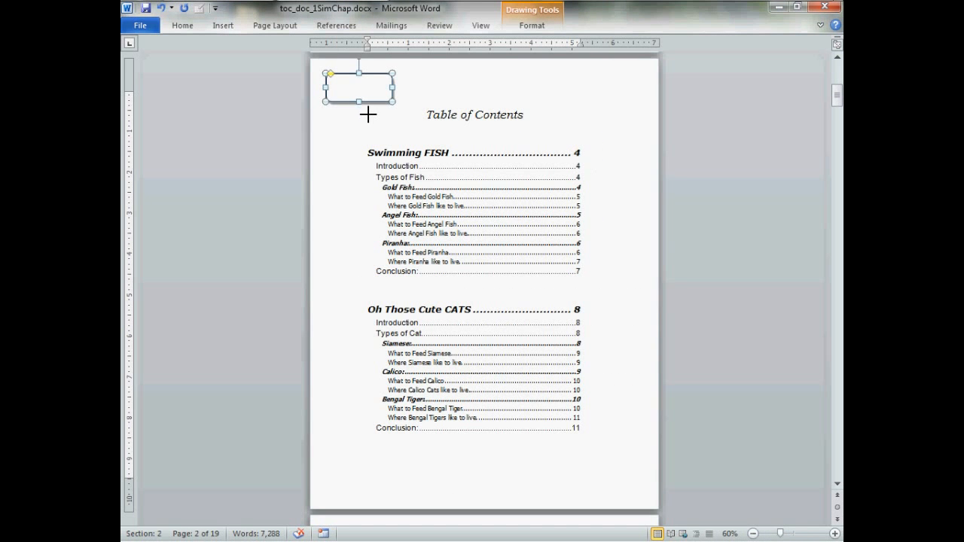
pyautogui.moveTo(368, 114); pyautogui.dragTo(624, 471)
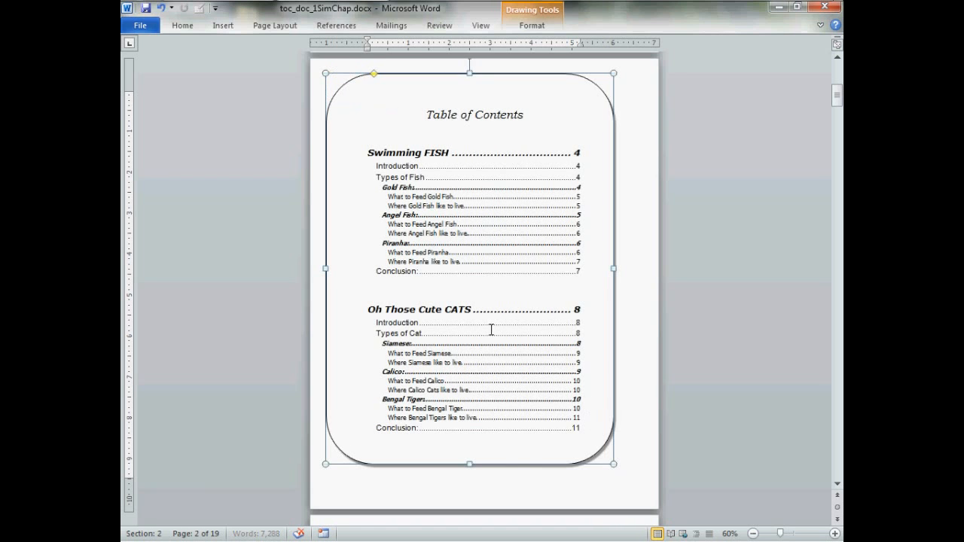
pyautogui.moveTo(334, 81); pyautogui.dragTo(349, 99)
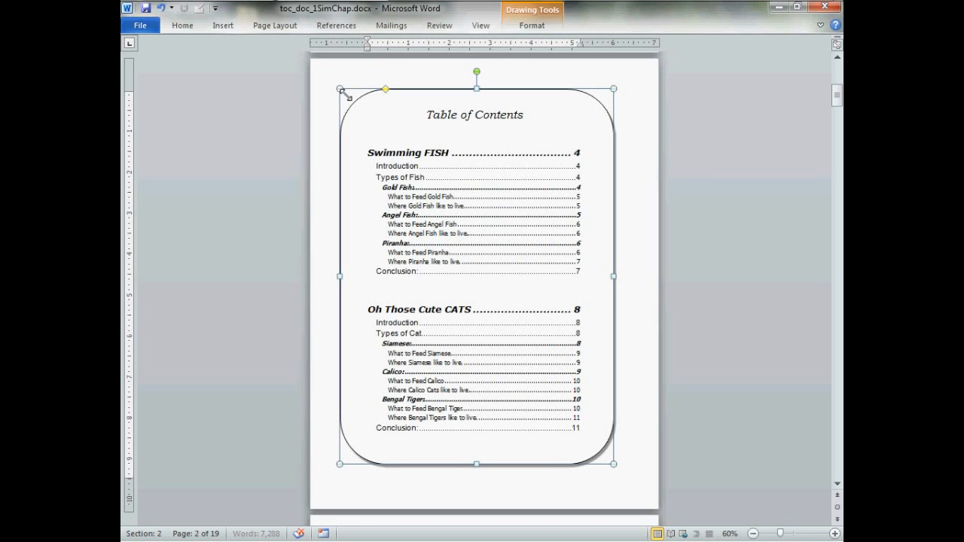
pyautogui.moveTo(386, 91); pyautogui.dragTo(361, 91)
pyautogui.click(390, 77)
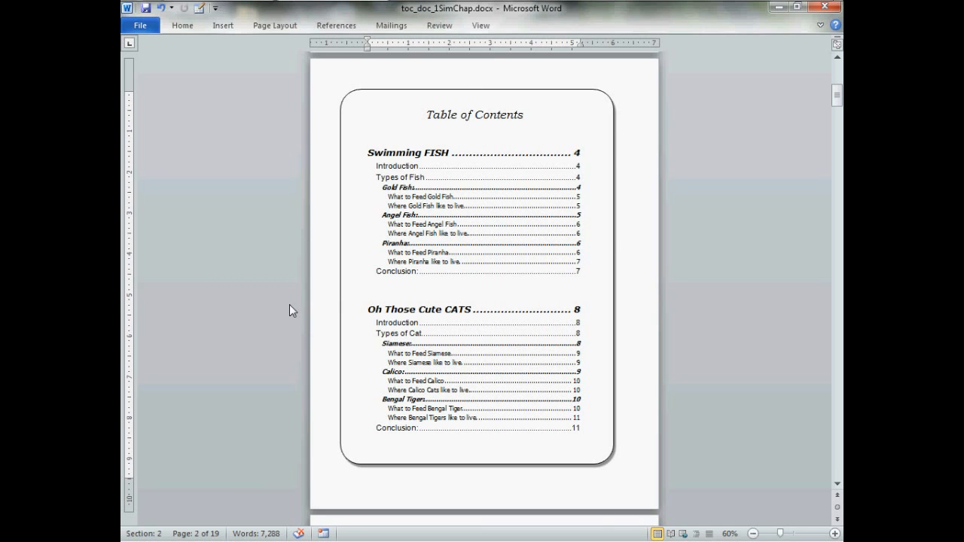
# Copy the rounded rectangle that frames the first Table of Contents page and paste a duplicate with its formatting
pyautogui.scroll(-10, 289, 305)
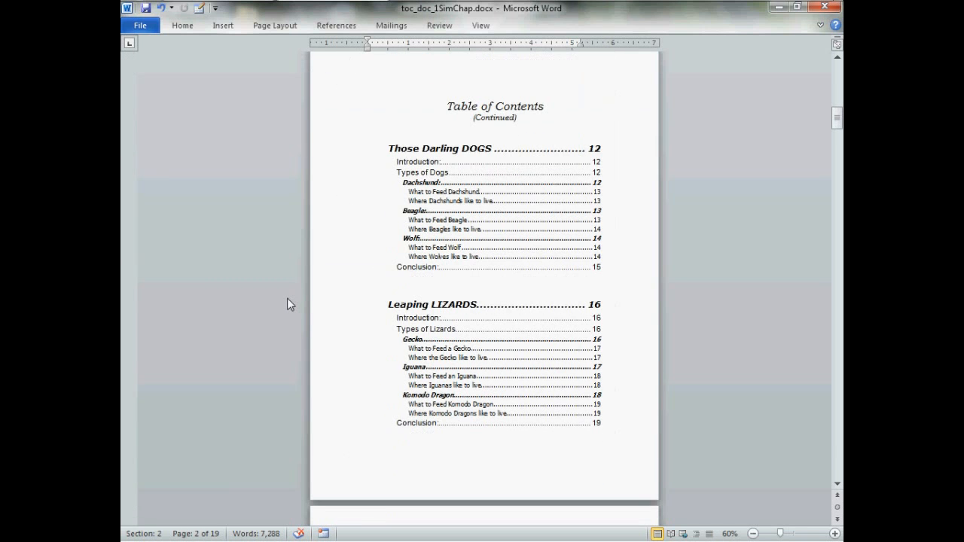
pyautogui.scroll(10, 287, 298)
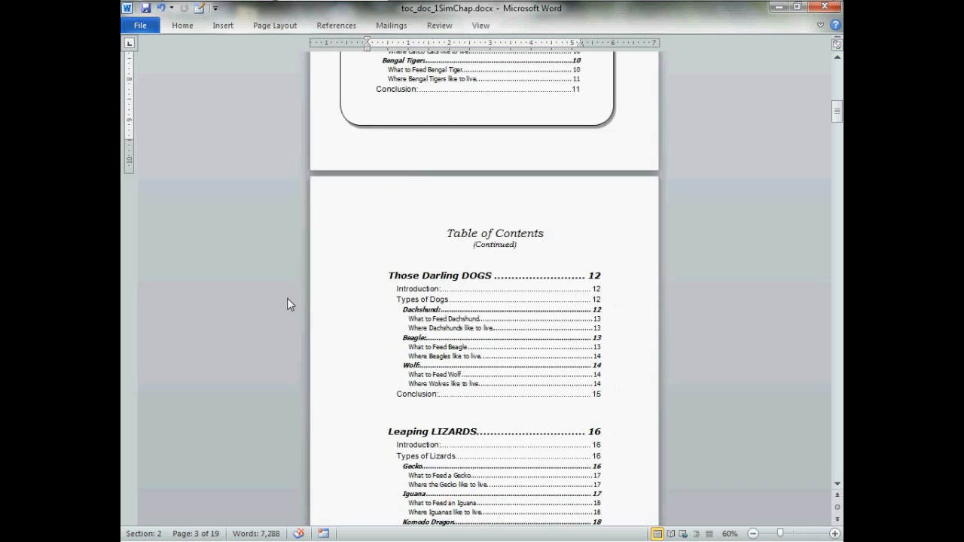
pyautogui.scroll(2, 289, 304)
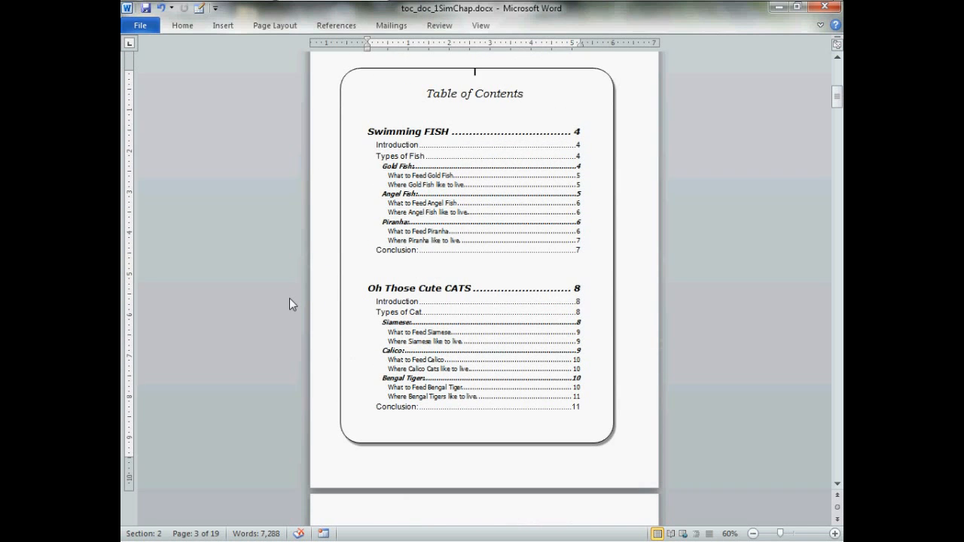
pyautogui.click(355, 85)
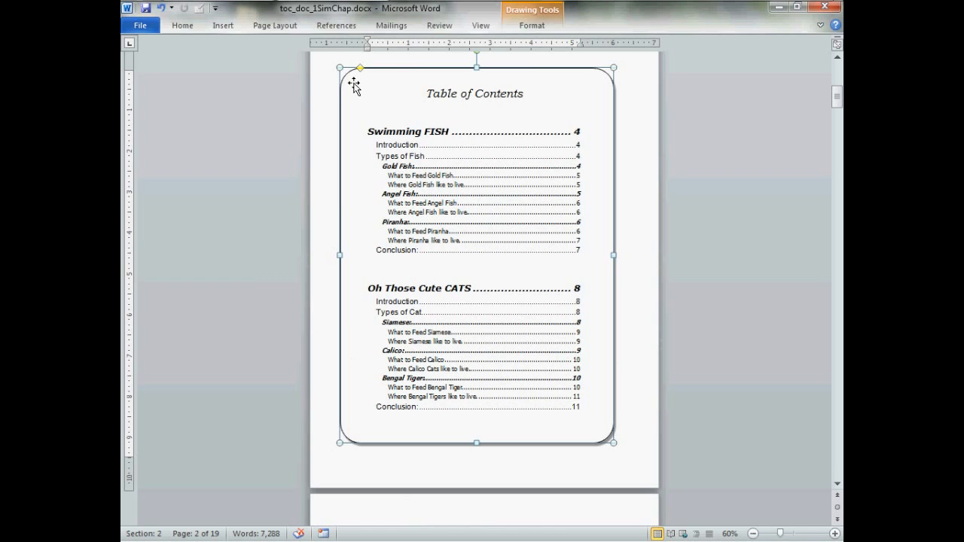
pyautogui.rightClick(354, 86)
pyautogui.click(390, 102)
pyautogui.rightClick(343, 84)
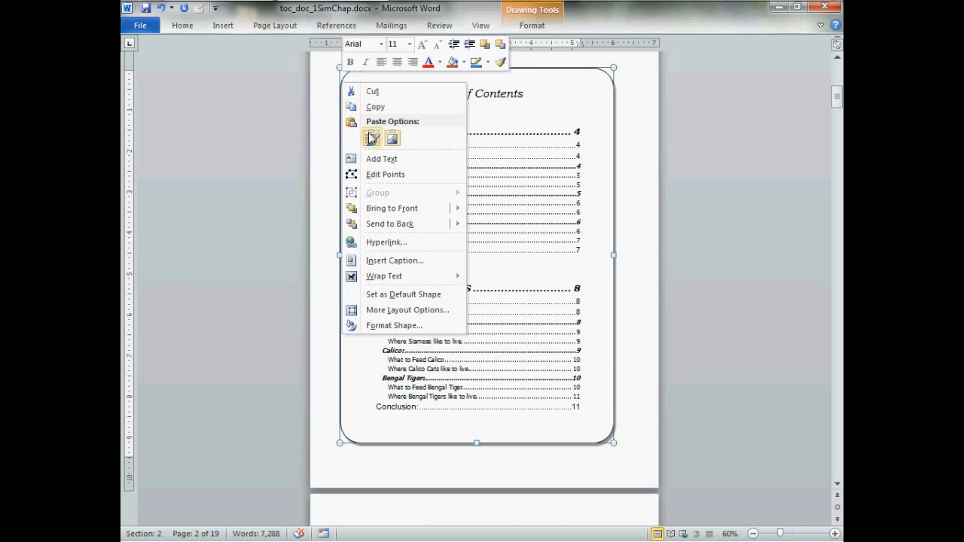
pyautogui.click(371, 138)
# Fit the pasted rectangle around the DOGS and LIZARDS entries on the continued Table of Contents page, below the heading
pyautogui.moveTo(414, 83); pyautogui.dragTo(420, 205)
pyautogui.moveTo(491, 481); pyautogui.dragTo(505, 448)
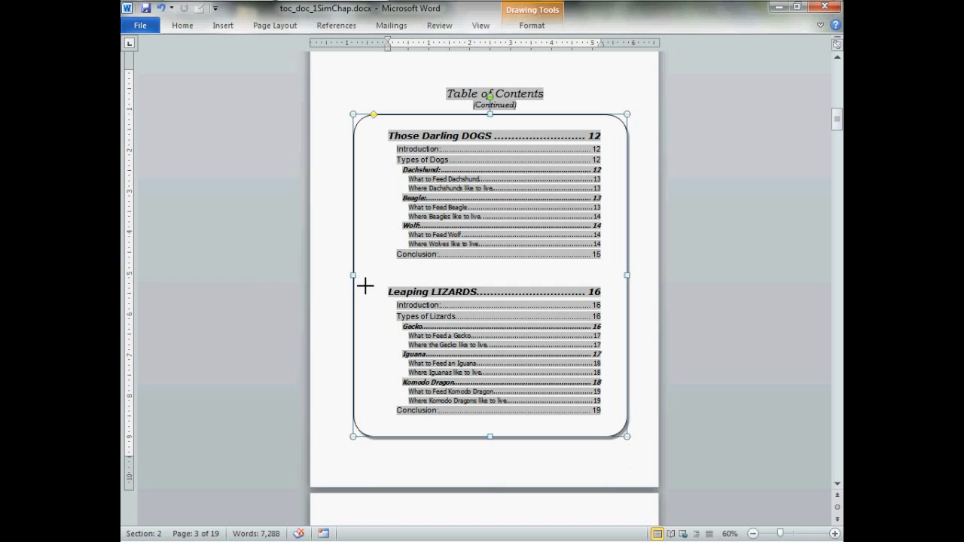
pyautogui.moveTo(365, 285); pyautogui.dragTo(375, 284)
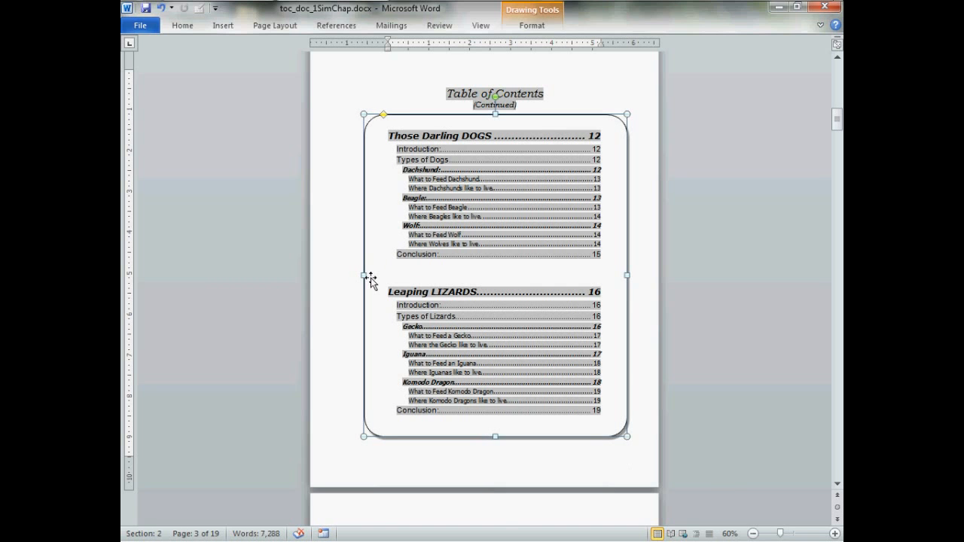
pyautogui.click(518, 519)
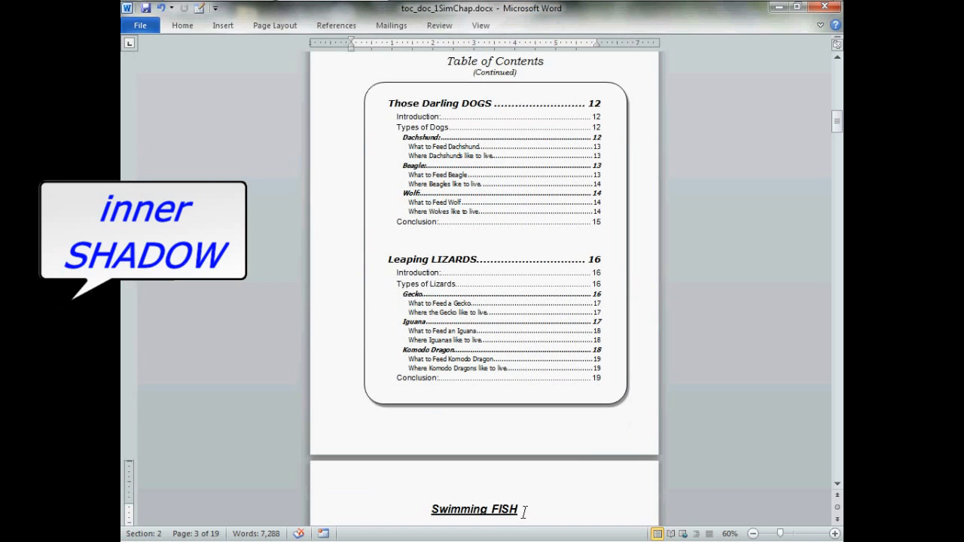
# Apply the first Inner shadow preset to the rectangle on the continued Table of Contents page
pyautogui.click(380, 93)
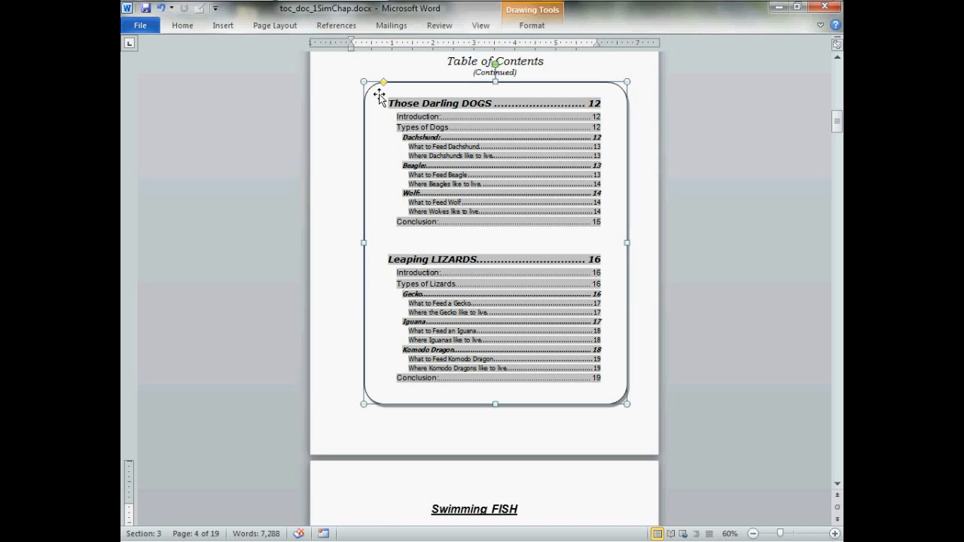
pyautogui.rightClick(379, 93)
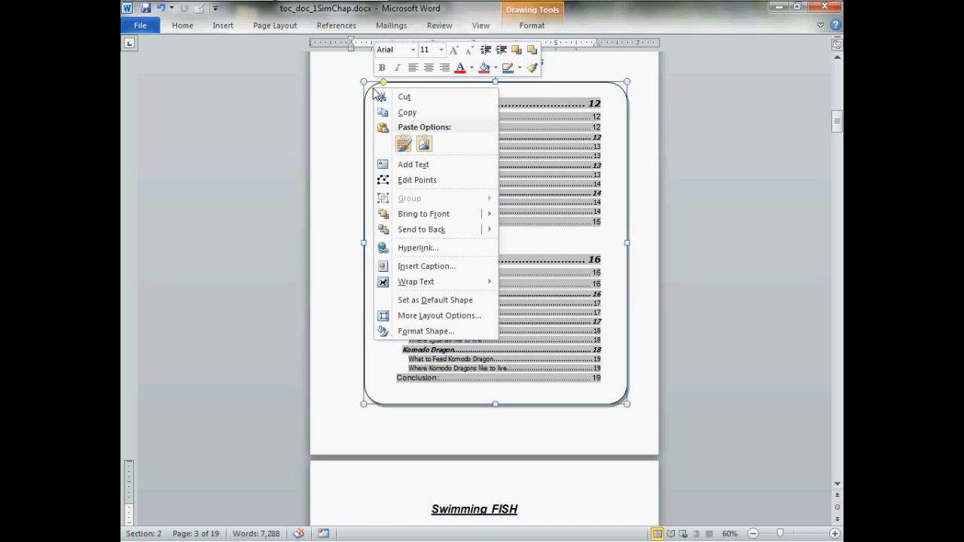
pyautogui.click(479, 337)
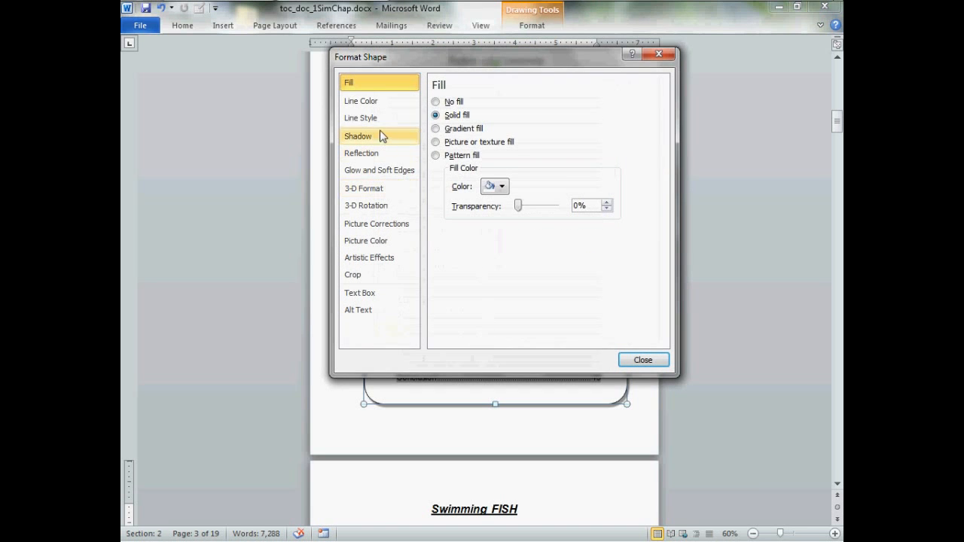
pyautogui.click(380, 134)
pyautogui.click(489, 103)
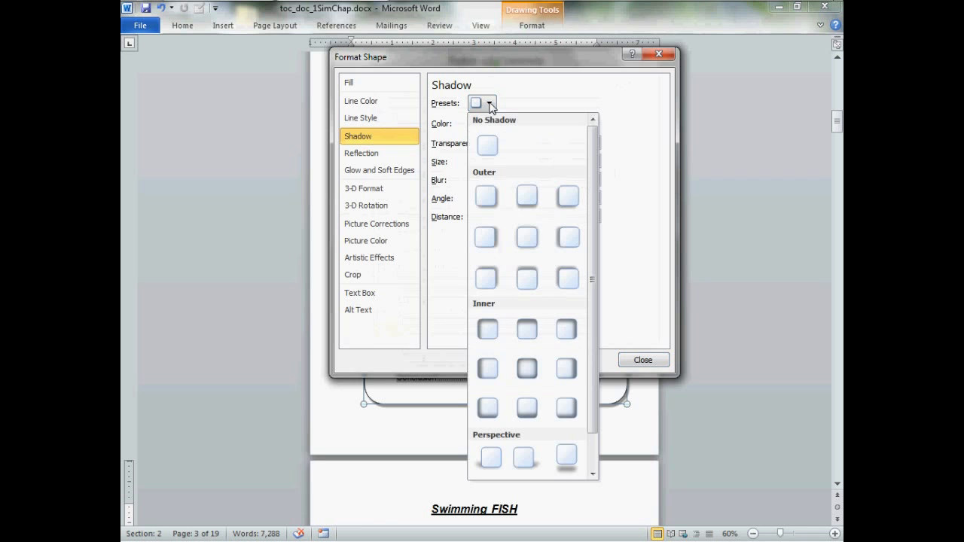
pyautogui.click(487, 329)
pyautogui.moveTo(432, 61); pyautogui.dragTo(585, 132)
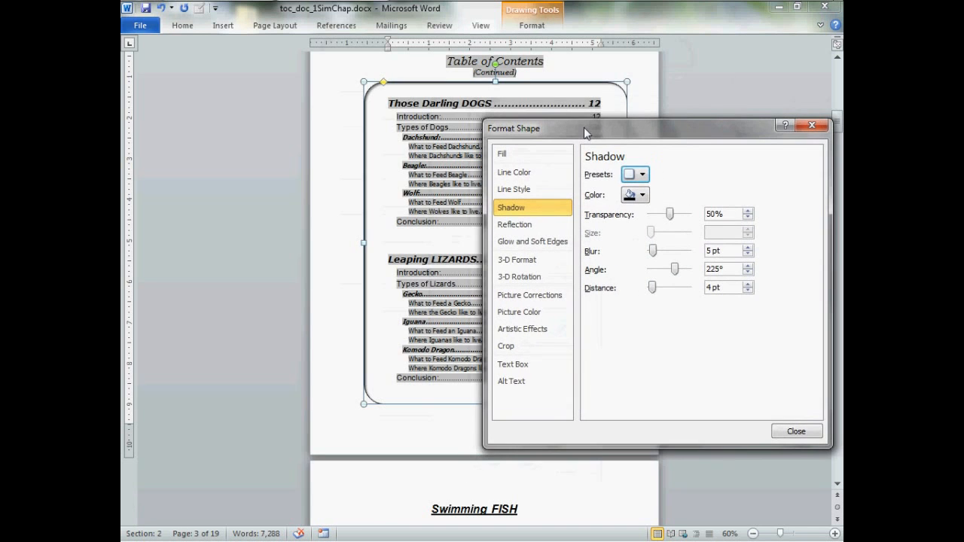
# Adjust the inner shadow to 11 pt distance, 26 pt blur and 68% transparency, and close the shape formatting settings
pyautogui.click(652, 288)
pyautogui.moveTo(652, 288); pyautogui.dragTo(654, 289)
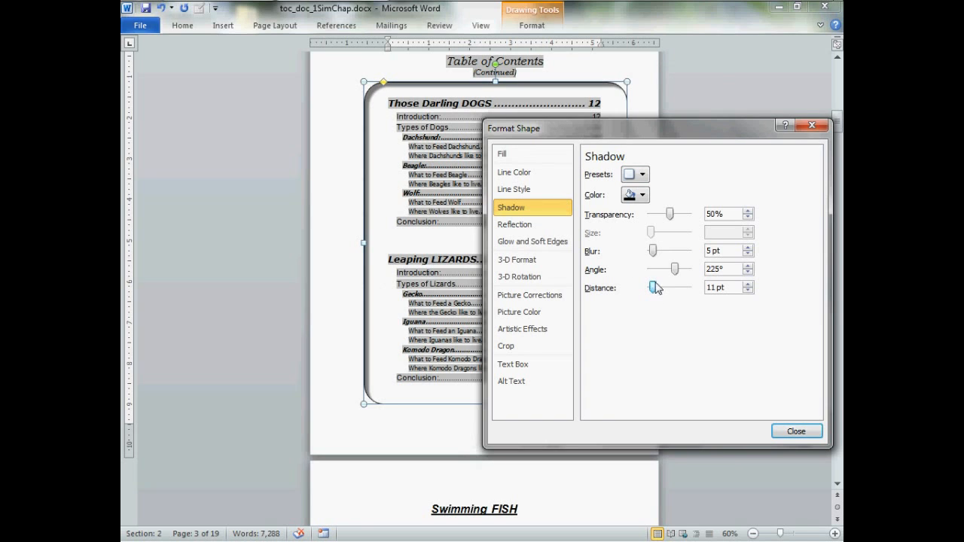
pyautogui.moveTo(652, 252); pyautogui.dragTo(663, 253)
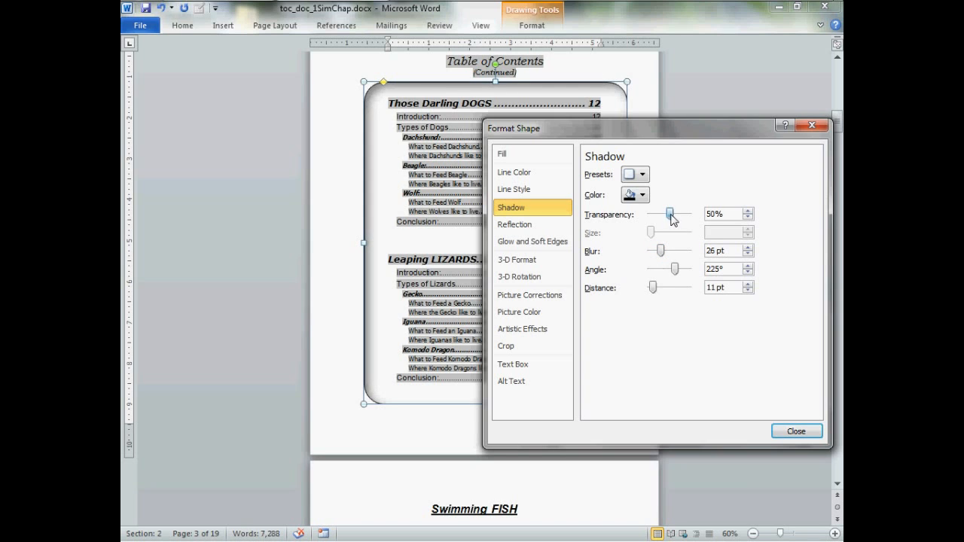
pyautogui.moveTo(672, 217); pyautogui.dragTo(679, 218)
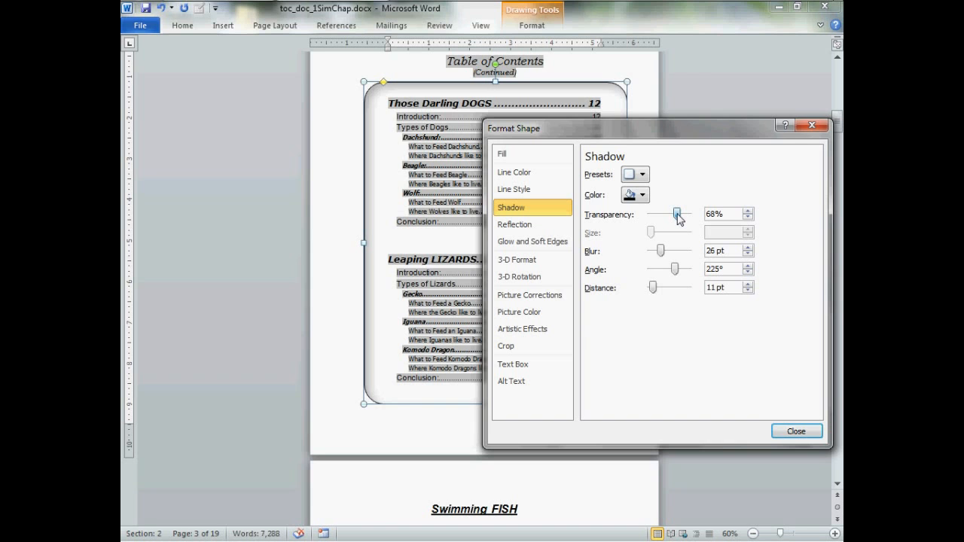
pyautogui.click(788, 430)
pyautogui.click(487, 501)
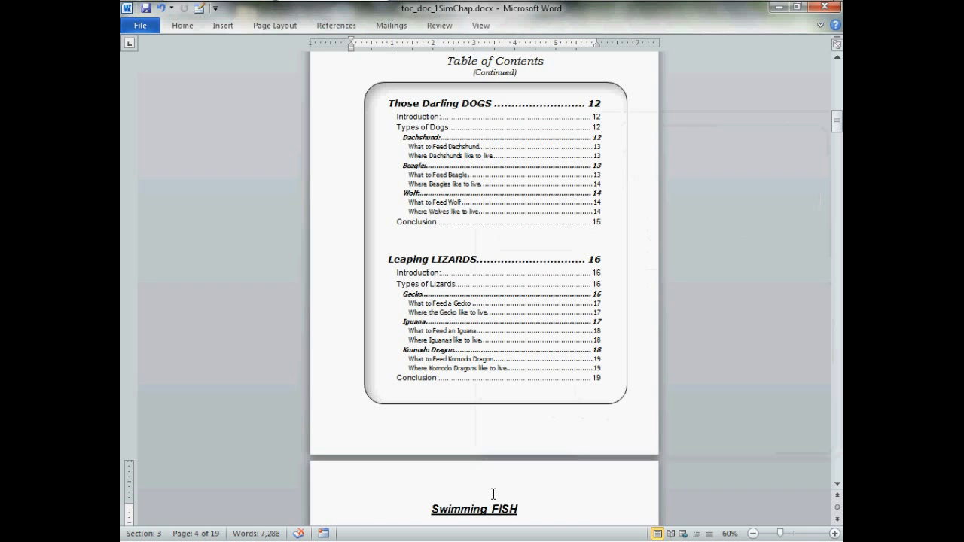
# Compare the outer-shadow and inner-shadow frames on the two Table of Contents pages, zooming out to 50%
pyautogui.scroll(10, 657, 479)
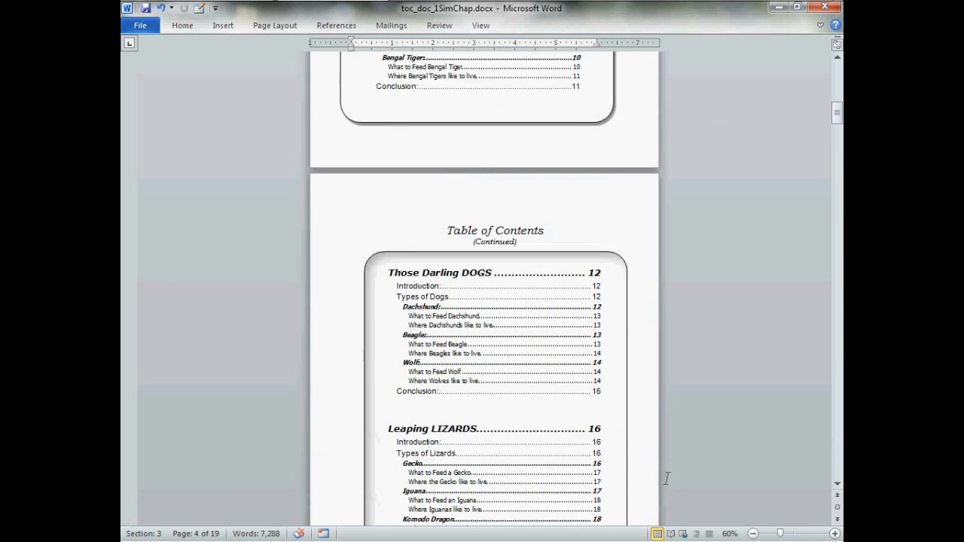
pyautogui.scroll(1, 657, 477)
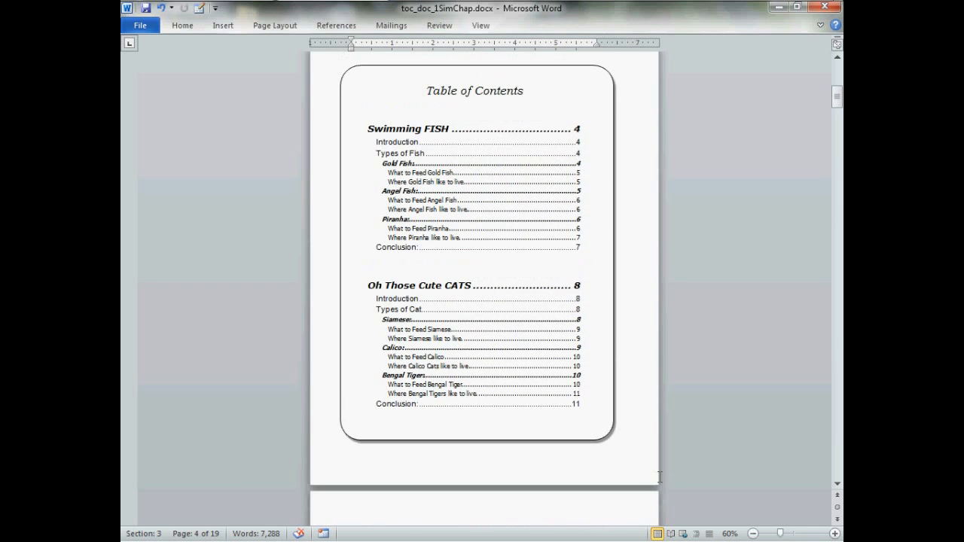
pyautogui.scroll(-10, 659, 476)
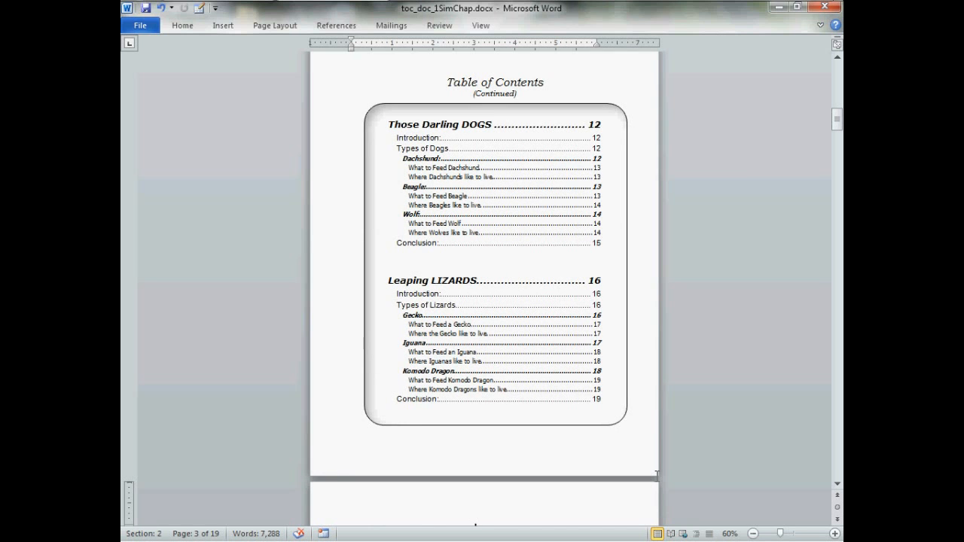
pyautogui.click(223, 25)
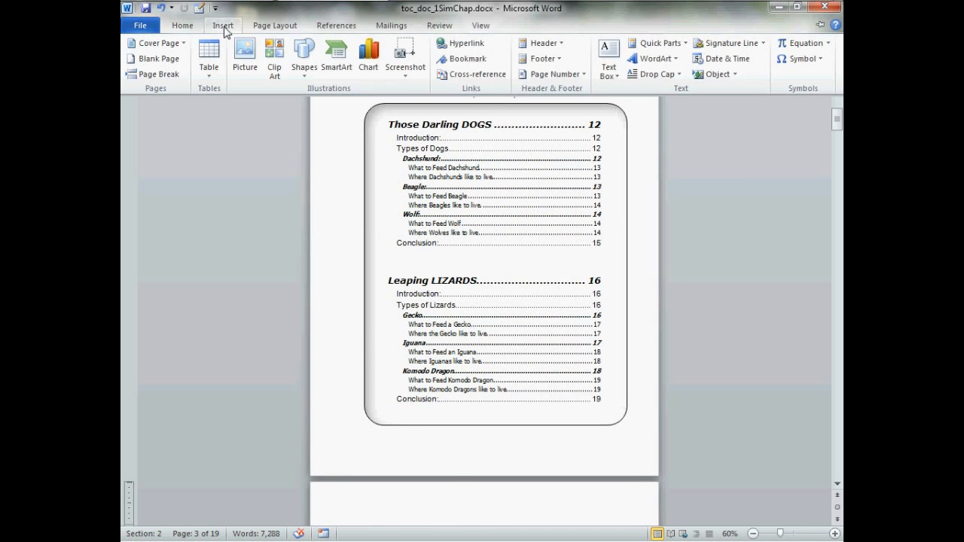
pyautogui.click(305, 60)
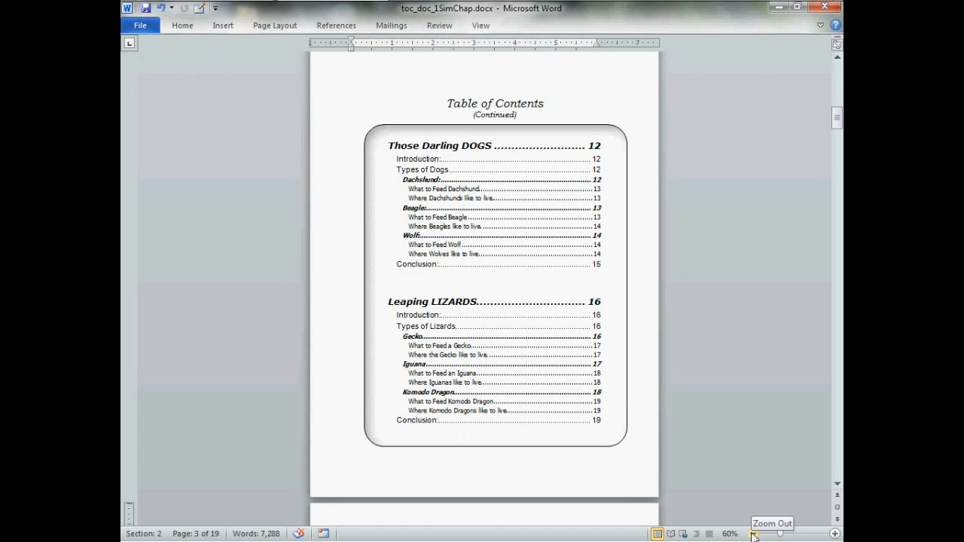
pyautogui.click(752, 534)
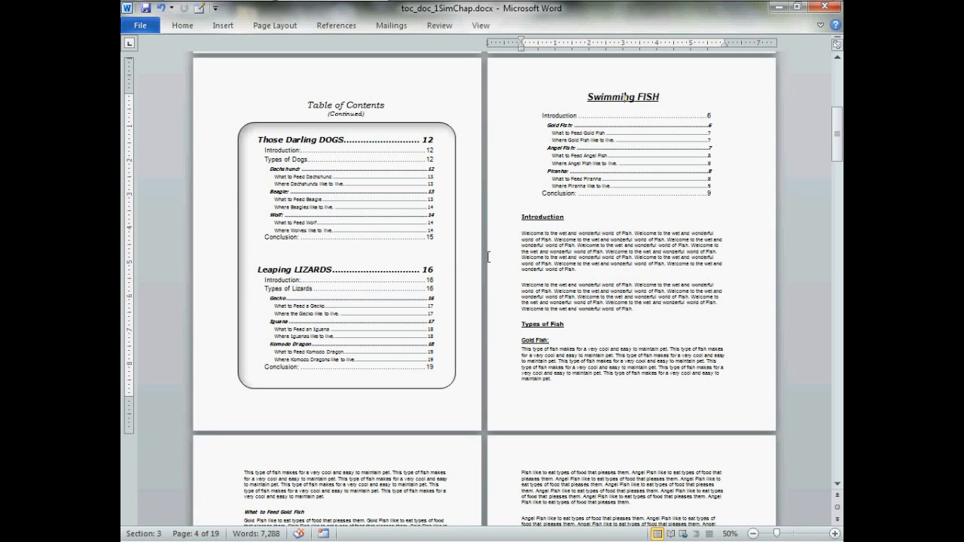
pyautogui.scroll(3, 488, 256)
pyautogui.scroll(5, 488, 257)
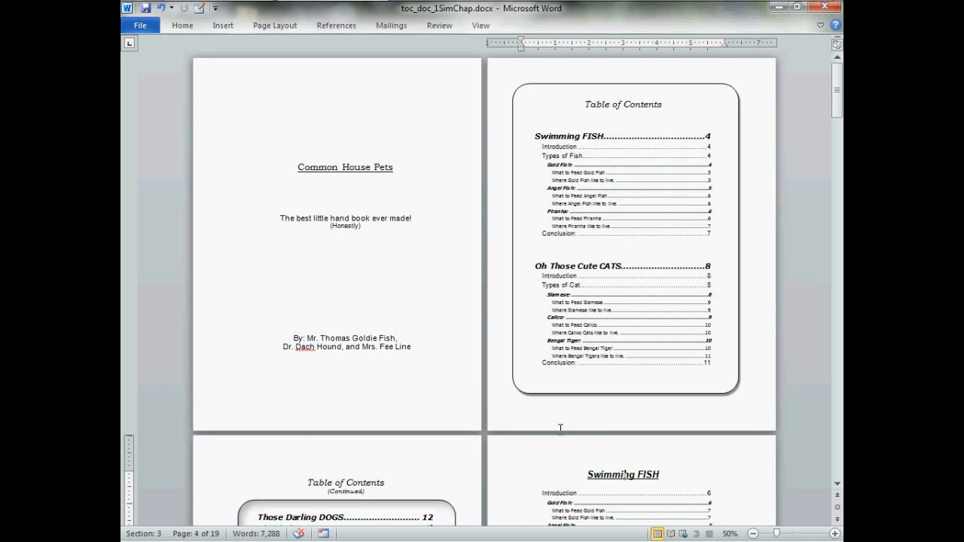
pyautogui.scroll(-6, 554, 426)
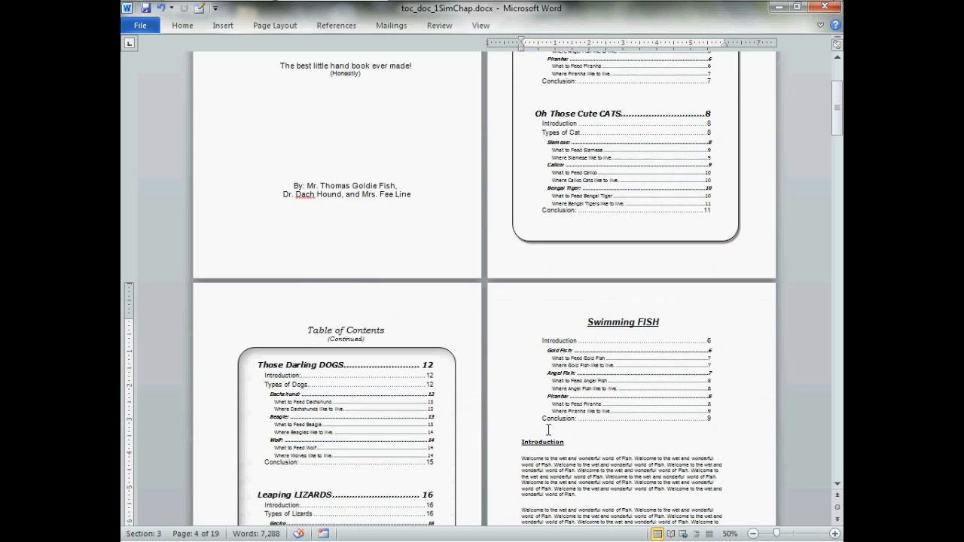
pyautogui.scroll(-1, 549, 427)
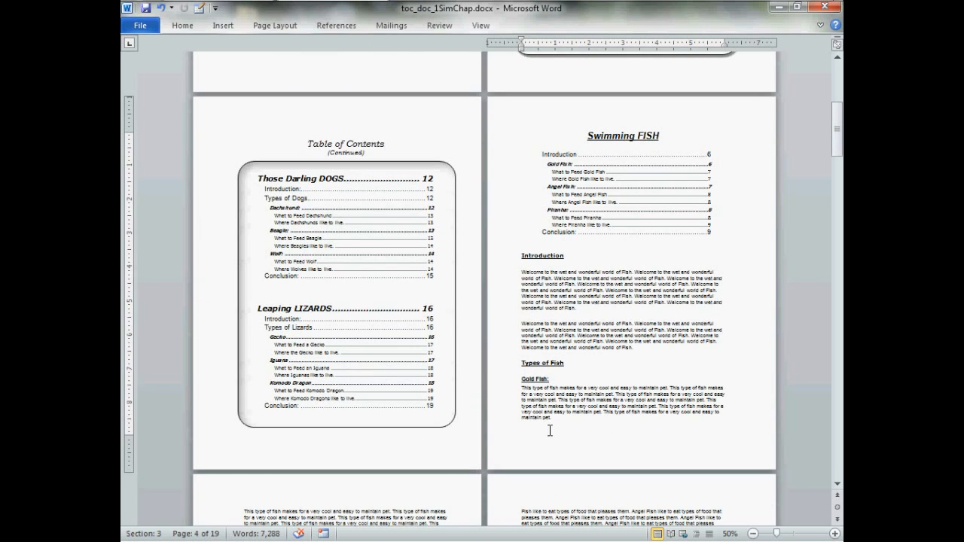